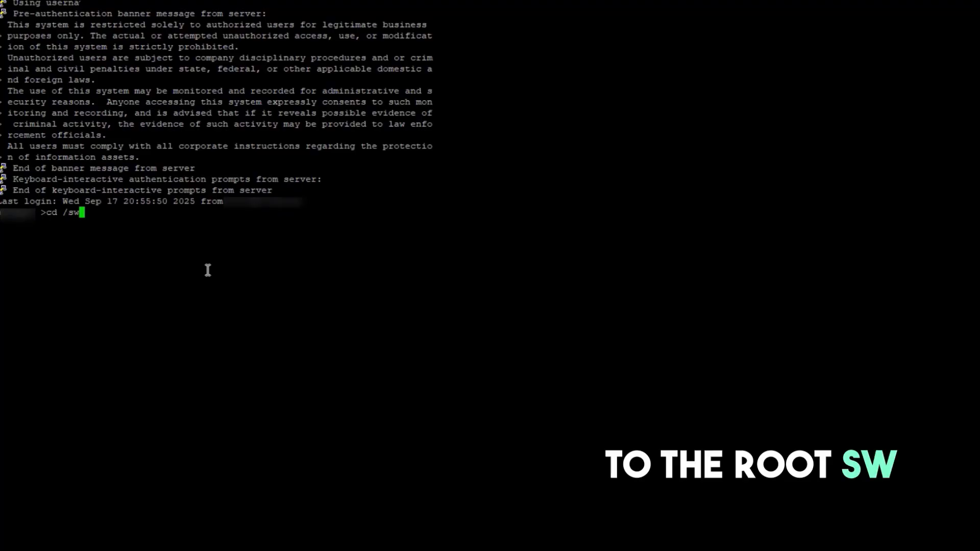
Step: Change to the /swlibrary directory and list its contents in long format
{"action": "type", "text": "library"}
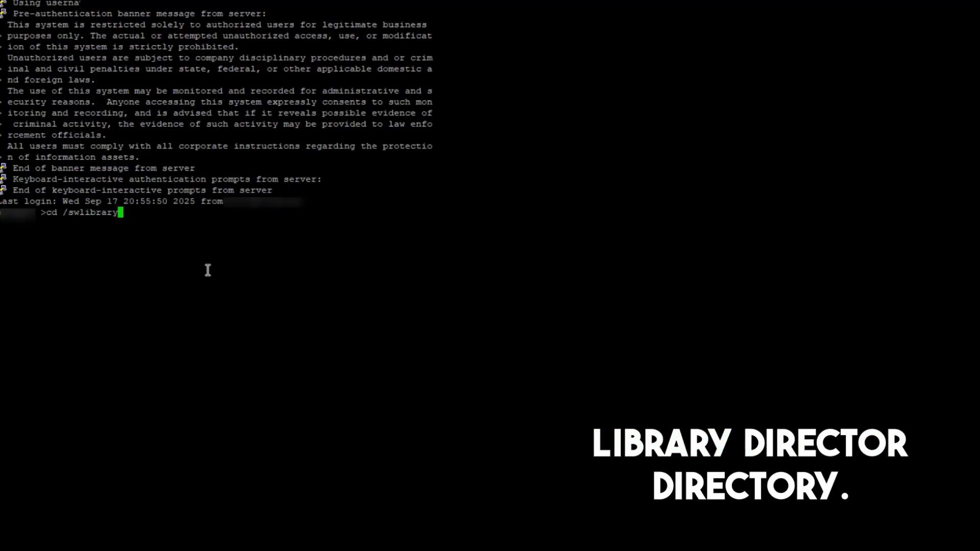
{"action": "key", "text": "Return"}
{"action": "type", "text": "ls"}
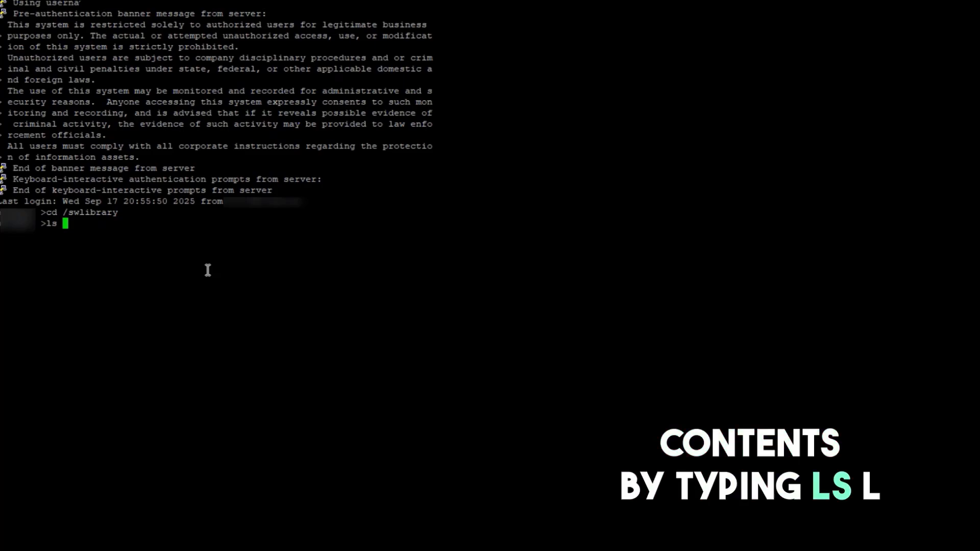
{"action": "type", "text": " -l"}
{"action": "key", "text": "Return"}
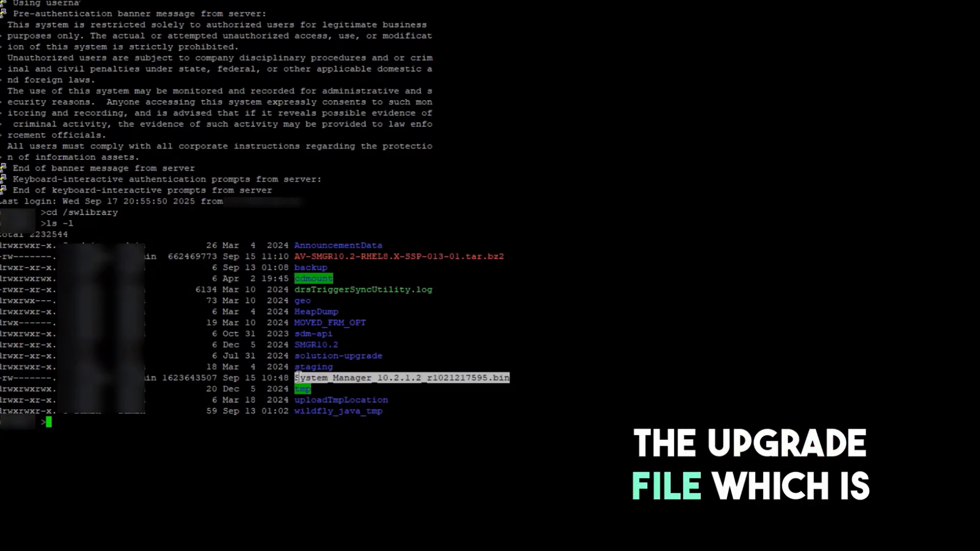
Step: Run SMGRPatchdeploy on System_Manager_10.2.1.2_r1021217595.bin and enter the sudo password
{"action": "left_click_drag", "start_coordinate": [295, 377], "coordinate": [426, 382]}
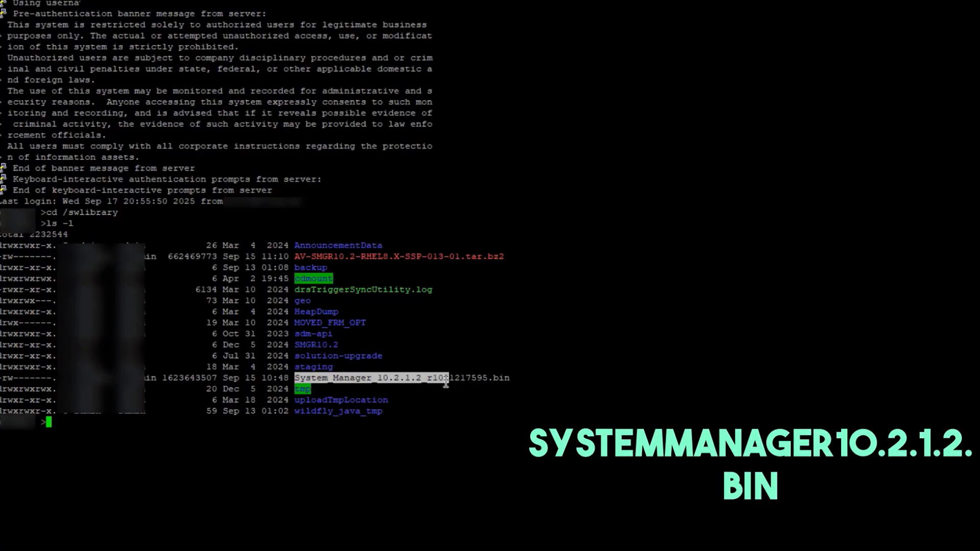
{"action": "mouse_move", "coordinate": [502, 379]}
{"action": "left_mouse_down"}
{"action": "mouse_move", "coordinate": [587, 381]}
{"action": "mouse_move", "coordinate": [509, 379]}
{"action": "left_mouse_up"}
{"action": "key", "text": "ctrl+c"}
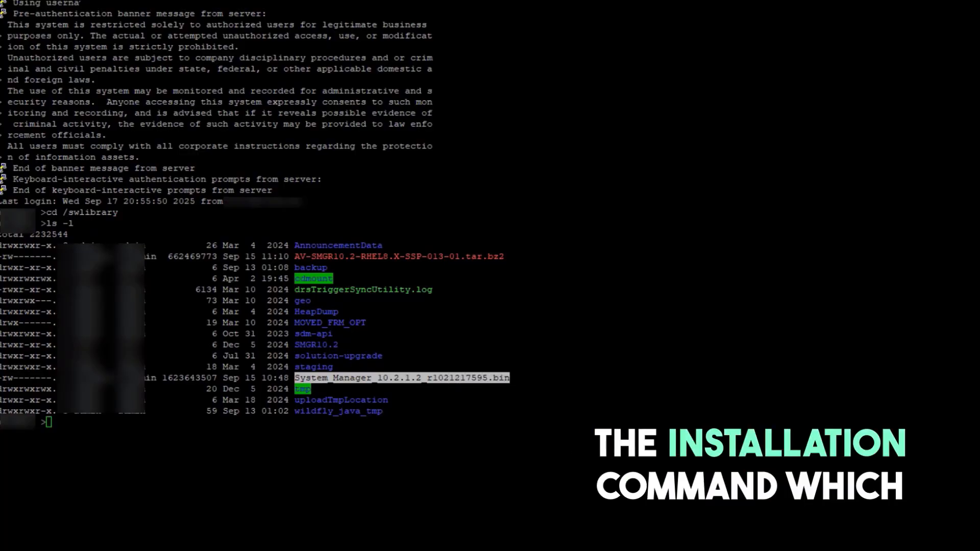
{"action": "left_click", "coordinate": [467, 447]}
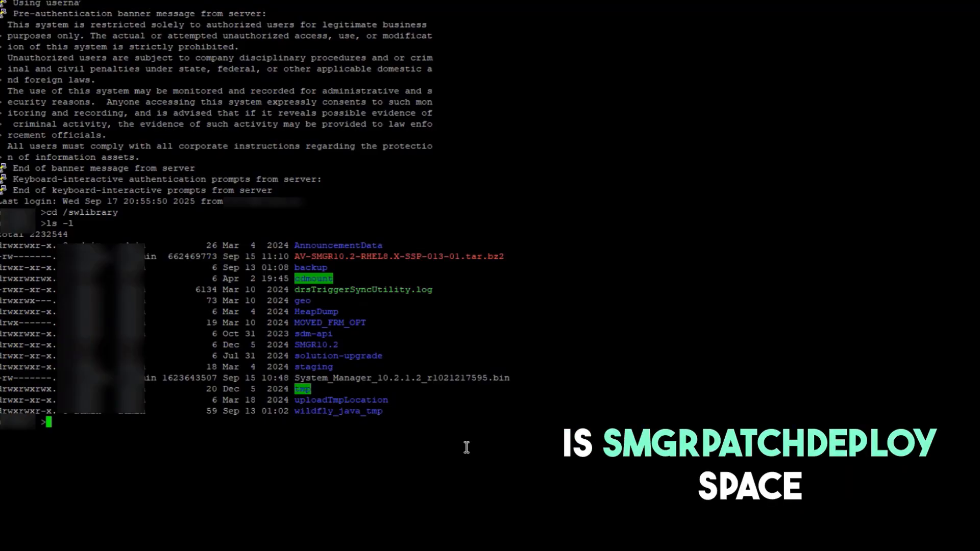
{"action": "type", "text": "SMGRPatchdeploy"}
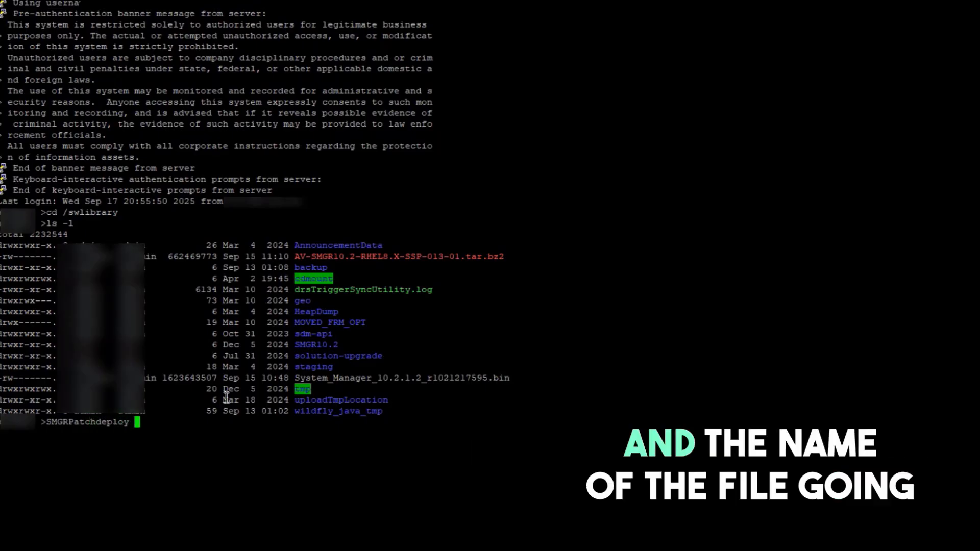
{"action": "left_click_drag", "start_coordinate": [295, 378], "coordinate": [510, 378]}
{"action": "right_click", "coordinate": [512, 378]}
{"action": "key", "text": "Return"}
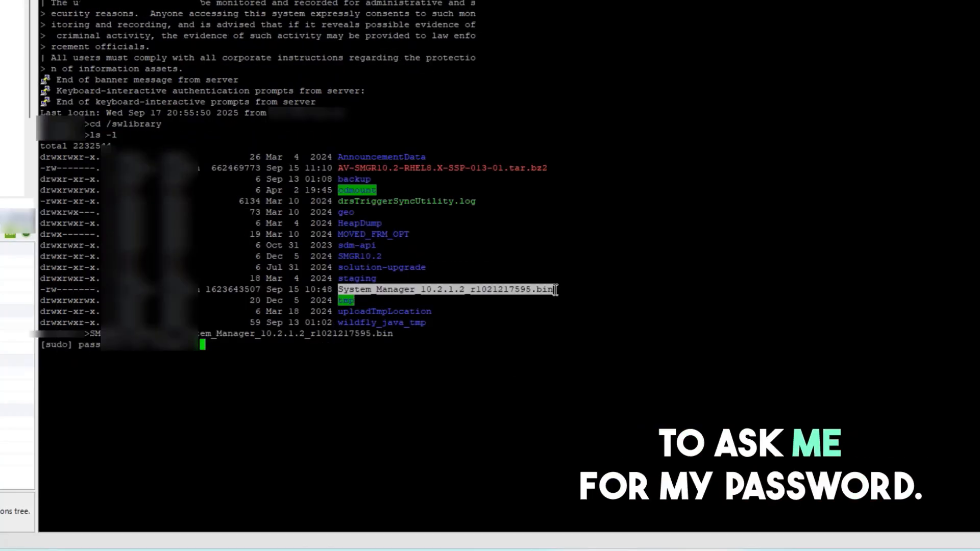
{"action": "key", "text": "Return"}
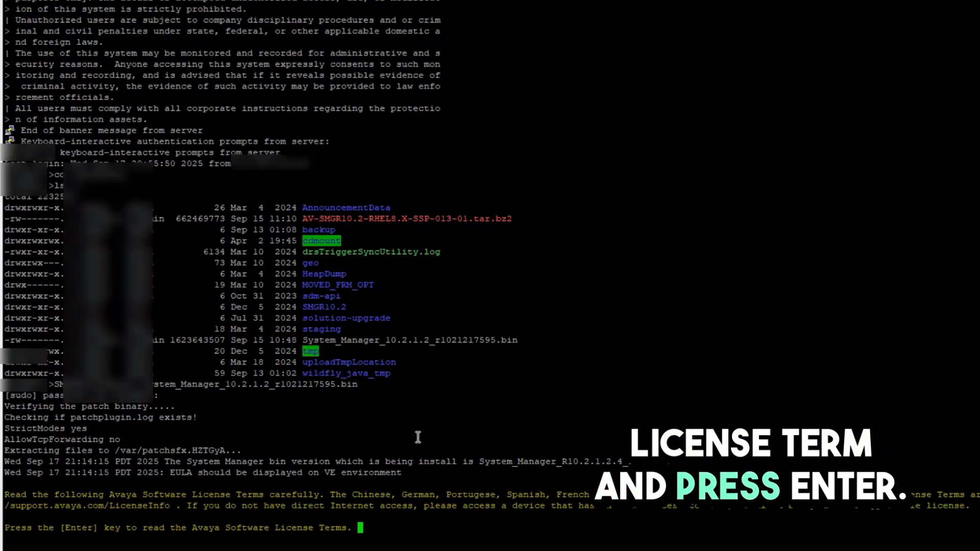
Step: Page through the Avaya Software License Terms and accept them with Y
{"action": "key", "text": "Return"}
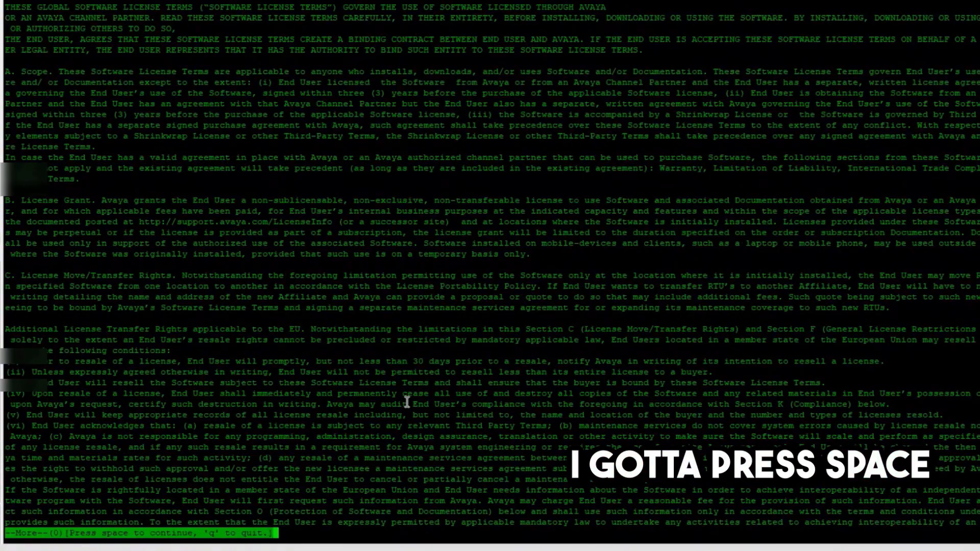
{"action": "key", "text": "space"}
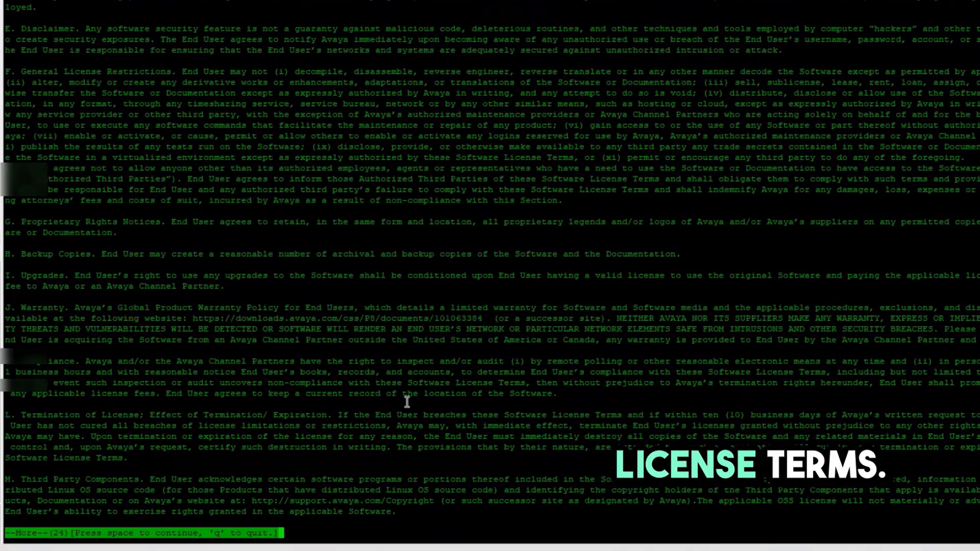
{"action": "key", "text": "space"}
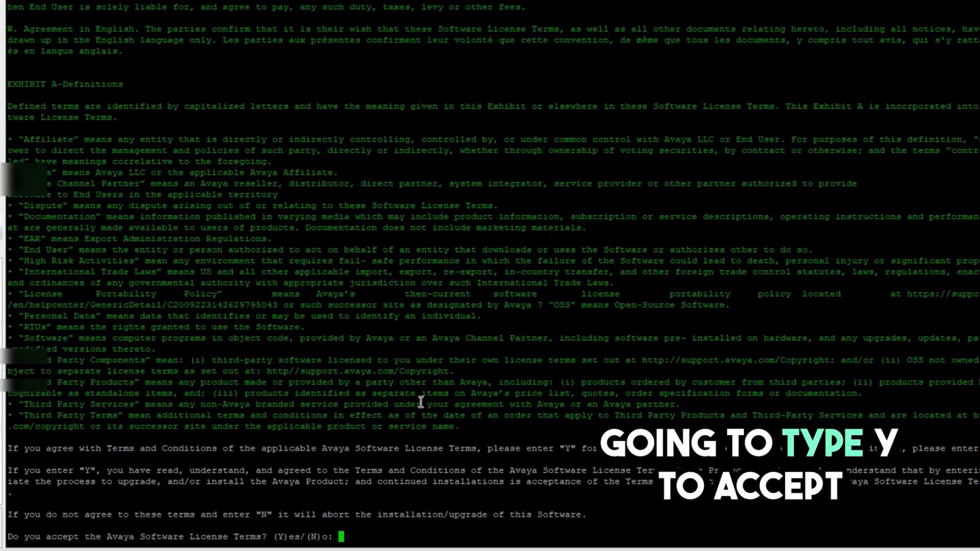
{"action": "type", "text": "Y"}
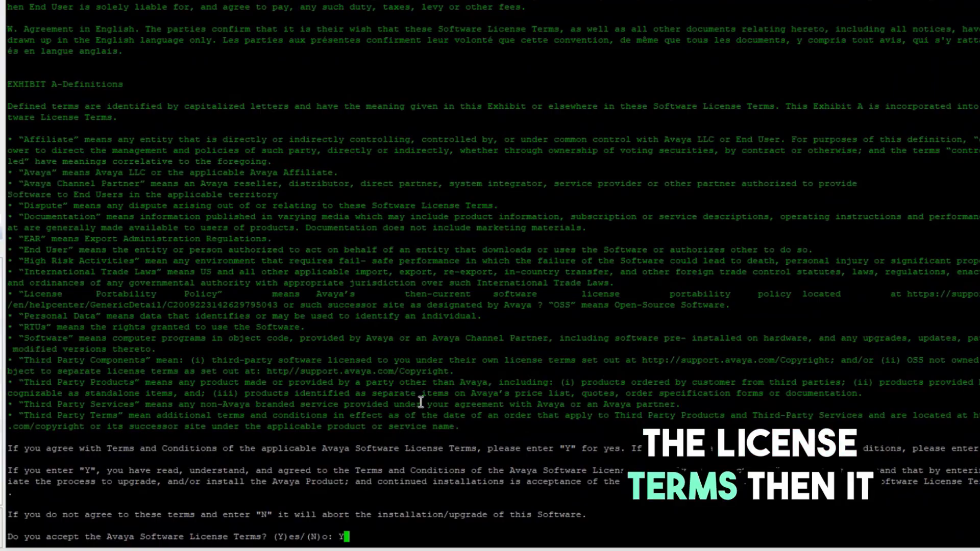
{"action": "key", "text": "Return"}
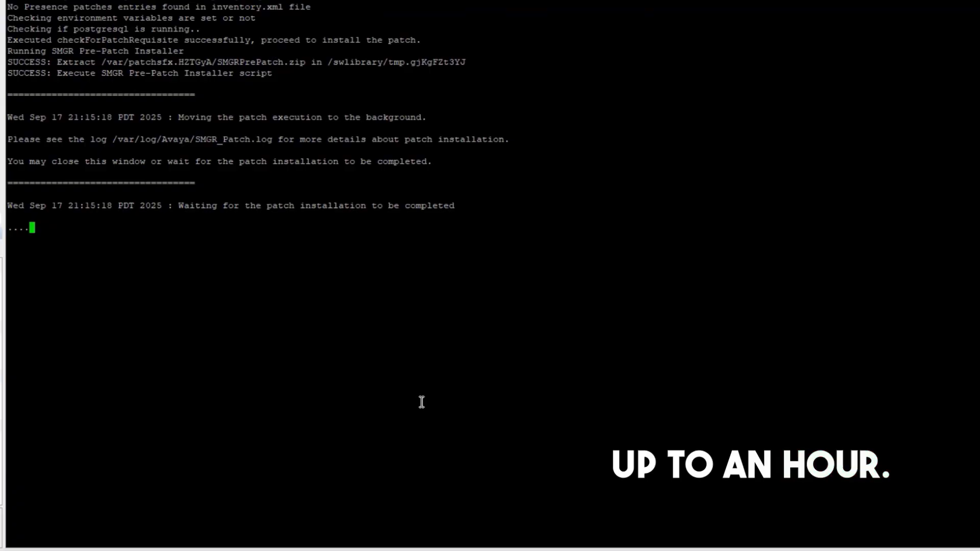
Step: Copy the path /var/log/Avaya/SMGR_Patch.log and use cat in a new session to view the patch log
{"action": "double_click", "coordinate": [192, 139]}
{"action": "key", "text": "ctrl+c"}
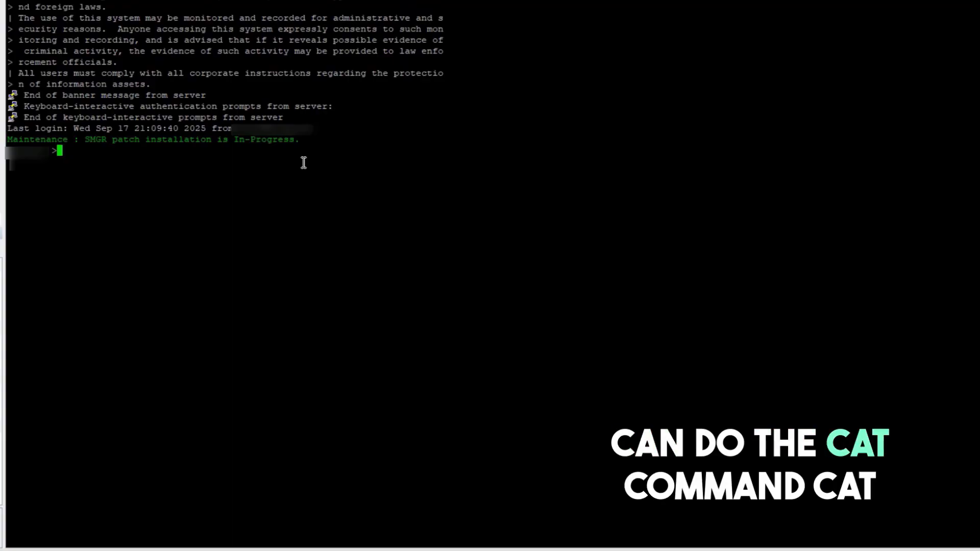
{"action": "type", "text": "cat"}
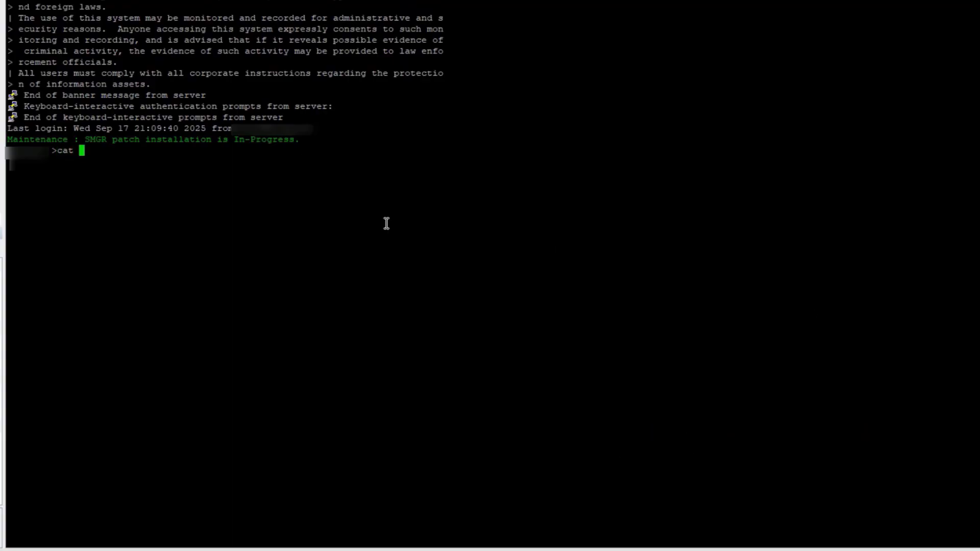
{"action": "right_click", "coordinate": [339, 243]}
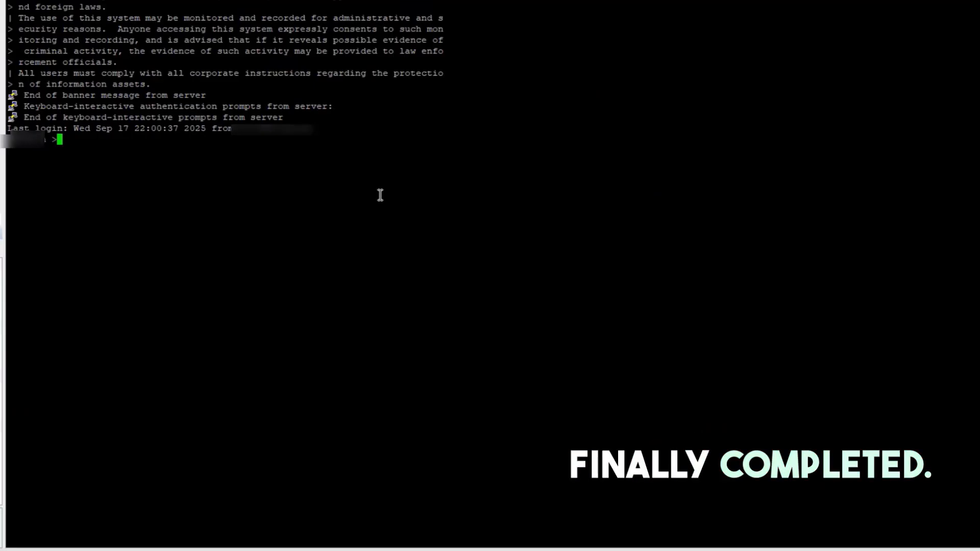
Step: Run swversion and check the System Manager build information at the start of its output
{"action": "type", "text": "sw"}
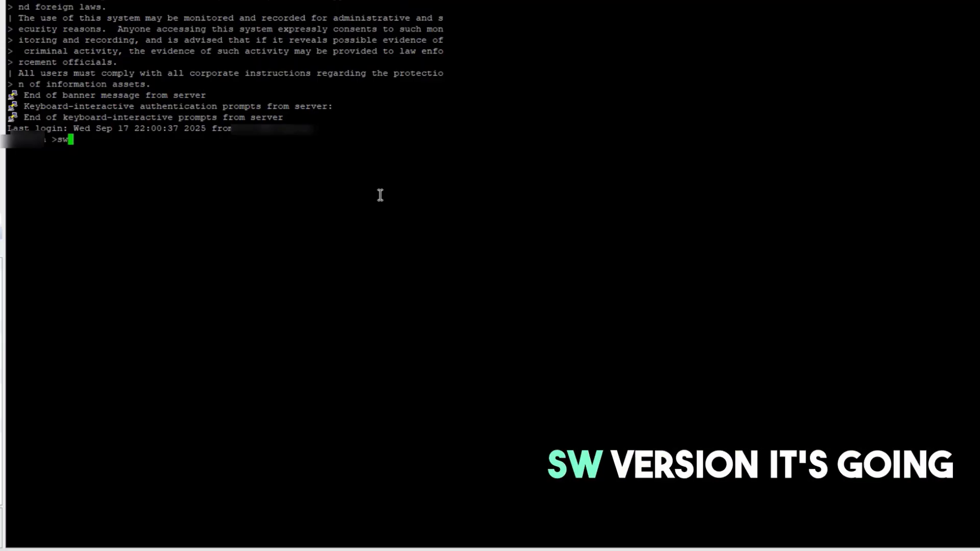
{"action": "type", "text": "version"}
{"action": "key", "text": "Return"}
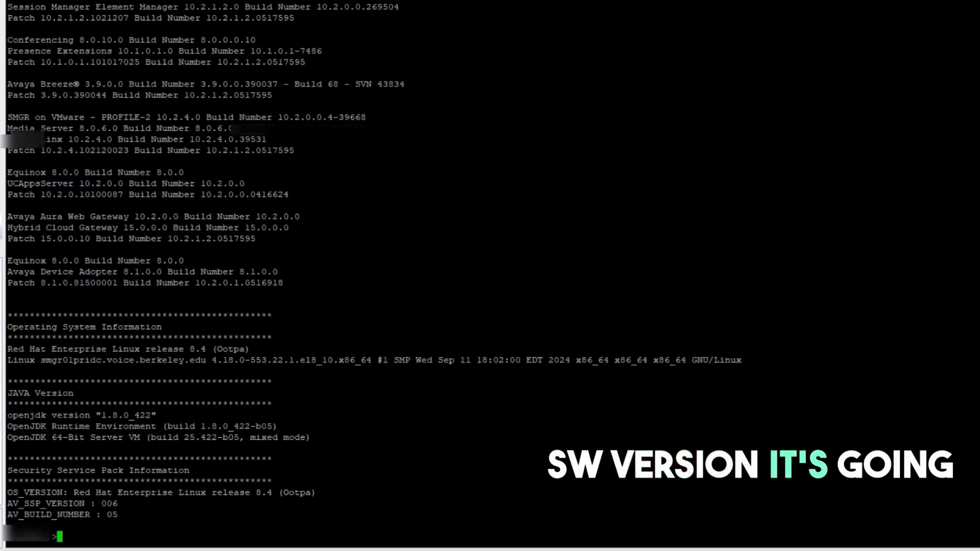
{"action": "scroll", "coordinate": [934, 145], "scroll_direction": "up", "scroll_amount": 13}
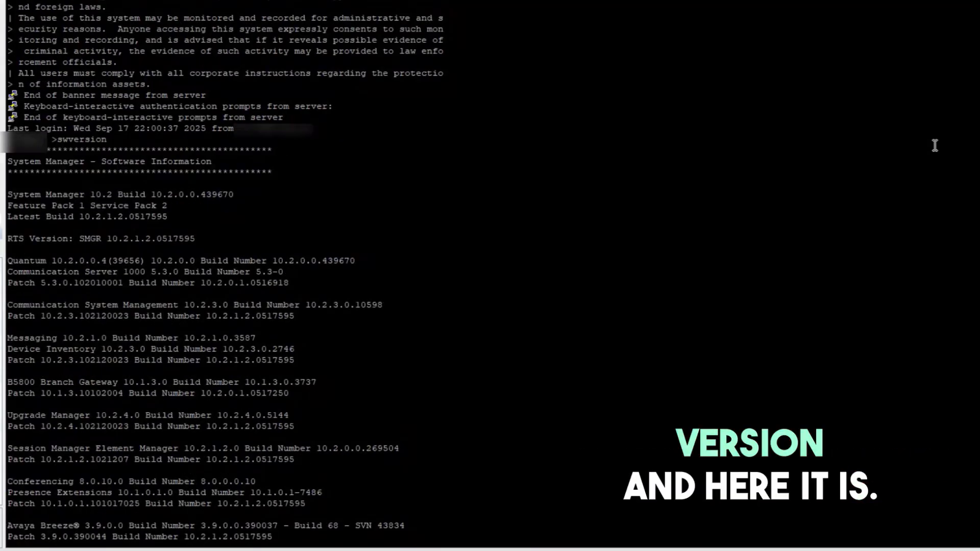
{"action": "left_click_drag", "start_coordinate": [8, 194], "coordinate": [101, 212]}
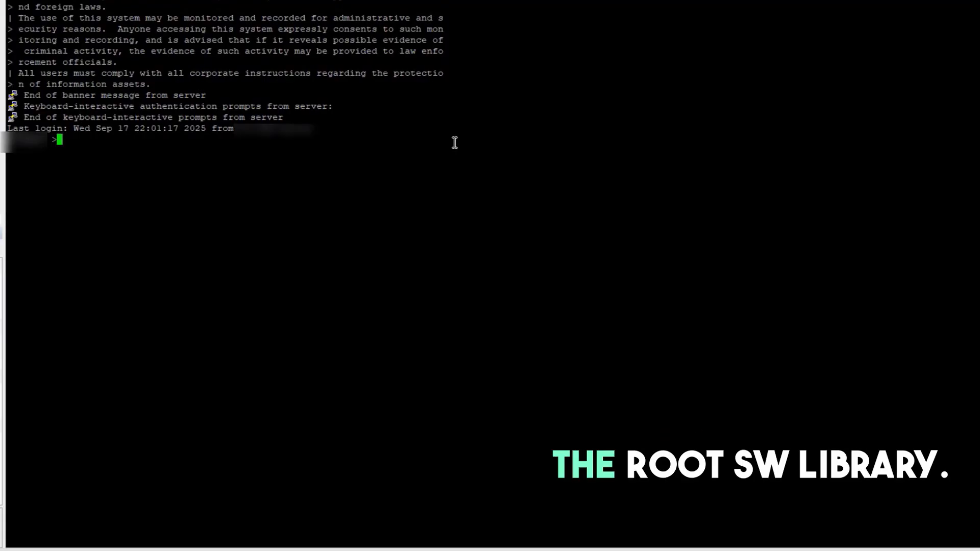
Step: Go to the /swlibrary directory in the new session and list its files in long format
{"action": "type", "text": "cd /s"}
{"action": "type", "text": "wlibrary"}
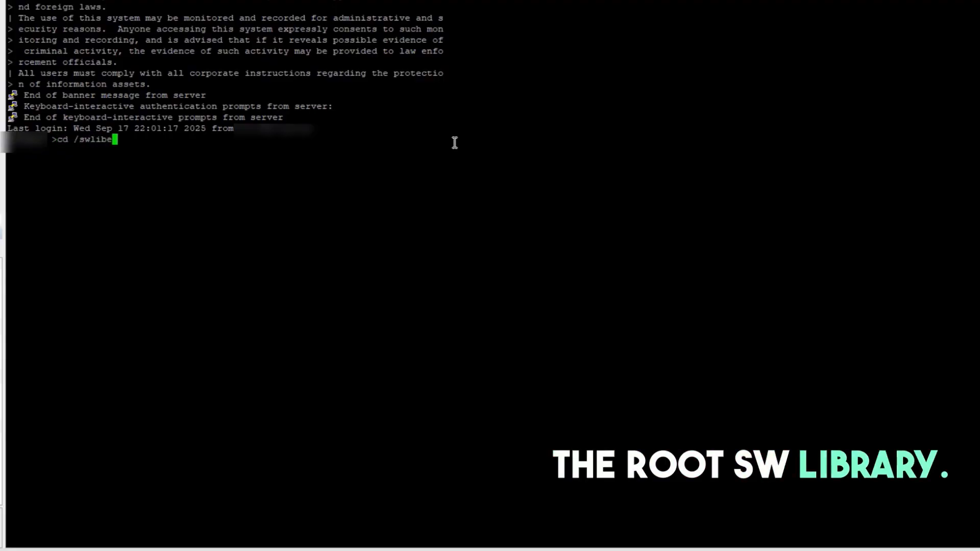
{"action": "key", "text": "Return"}
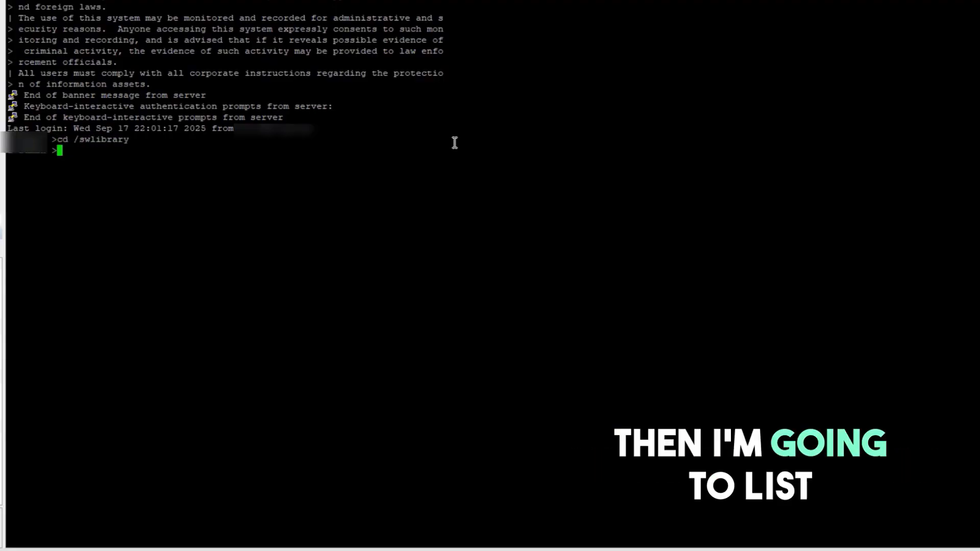
{"action": "type", "text": "ls -"}
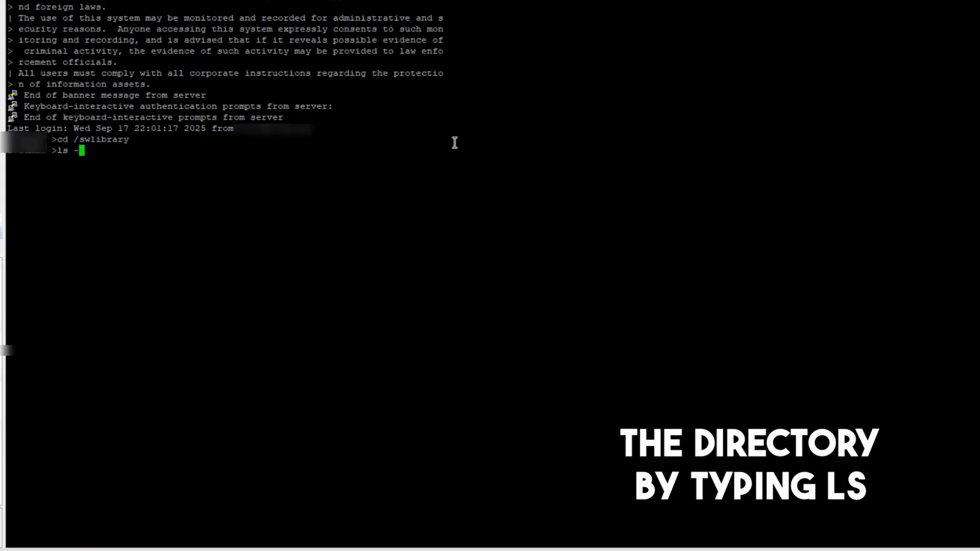
{"action": "type", "text": "l"}
{"action": "key", "text": "Return"}
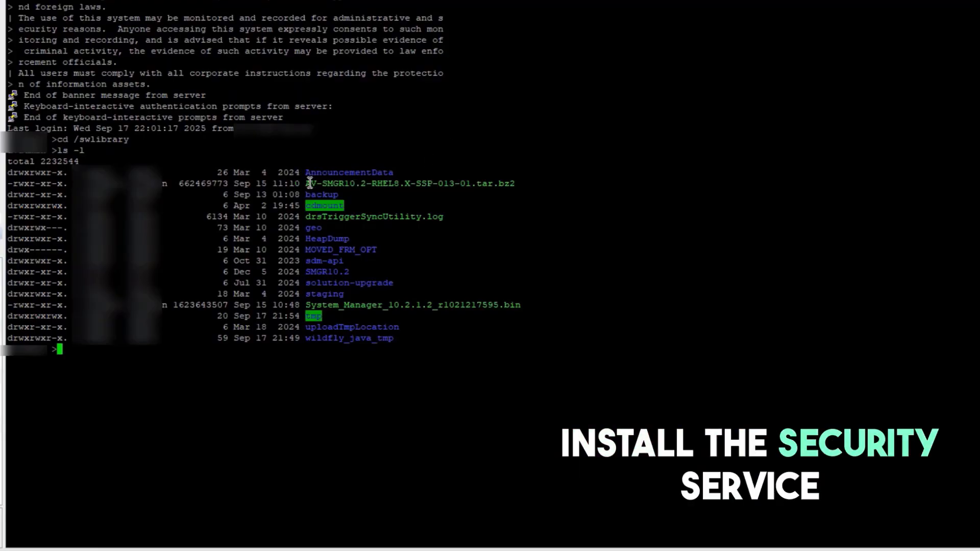
Step: Run av-update-os on AV-SMGR10.2-RHEL8.X-SSP-013-01.tar.bz2 and enter the sudo password
{"action": "left_click_drag", "start_coordinate": [307, 183], "coordinate": [510, 187]}
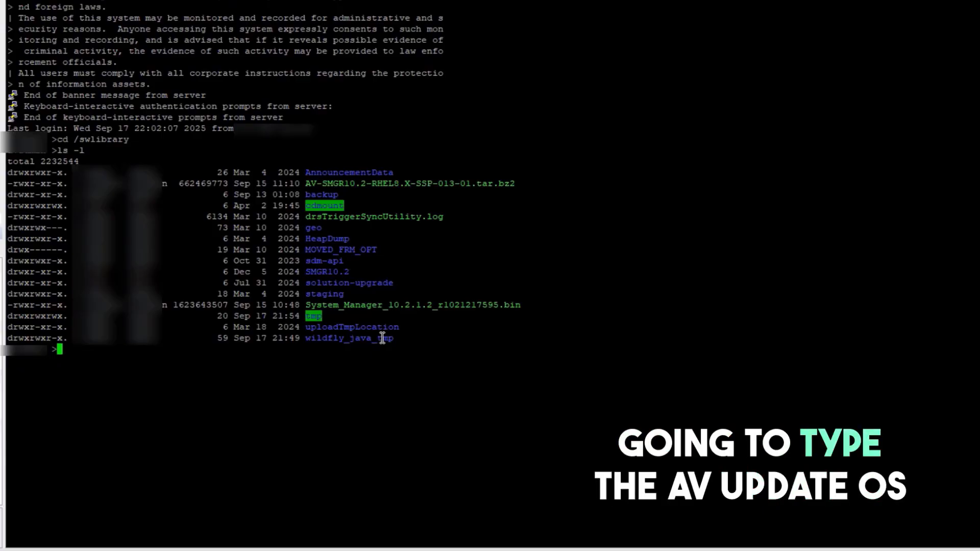
{"action": "type", "text": "av-update"}
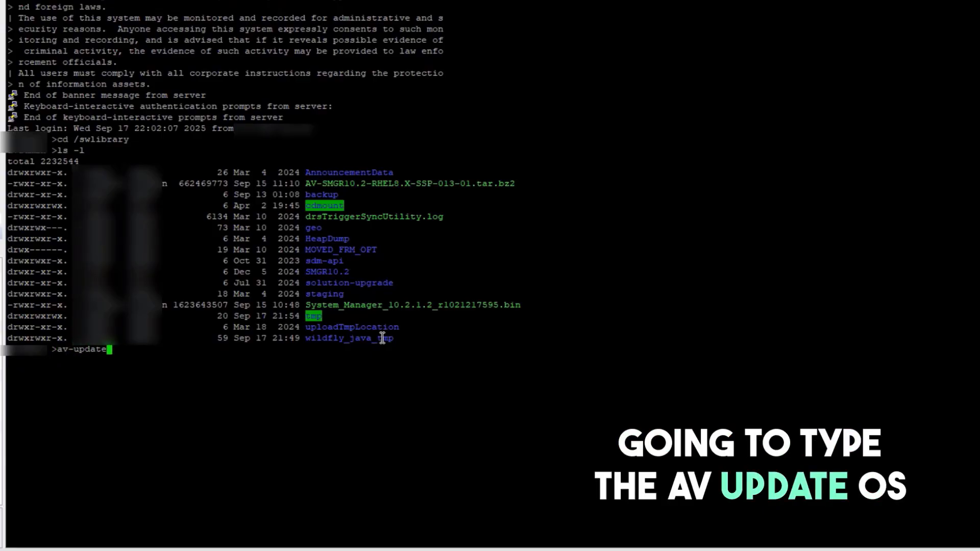
{"action": "type", "text": "-os"}
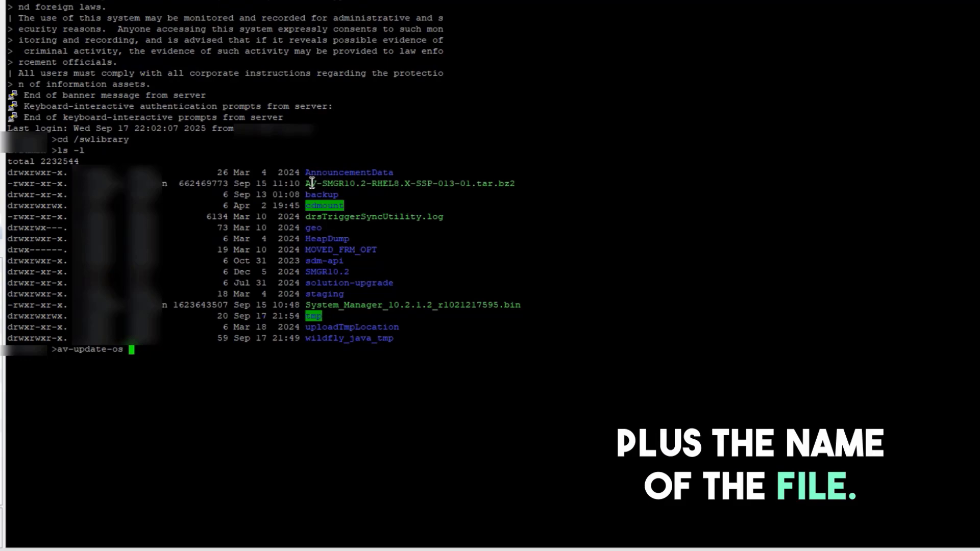
{"action": "left_click_drag", "start_coordinate": [306, 183], "coordinate": [513, 182]}
{"action": "right_click", "coordinate": [513, 183]}
{"action": "key", "text": "Return"}
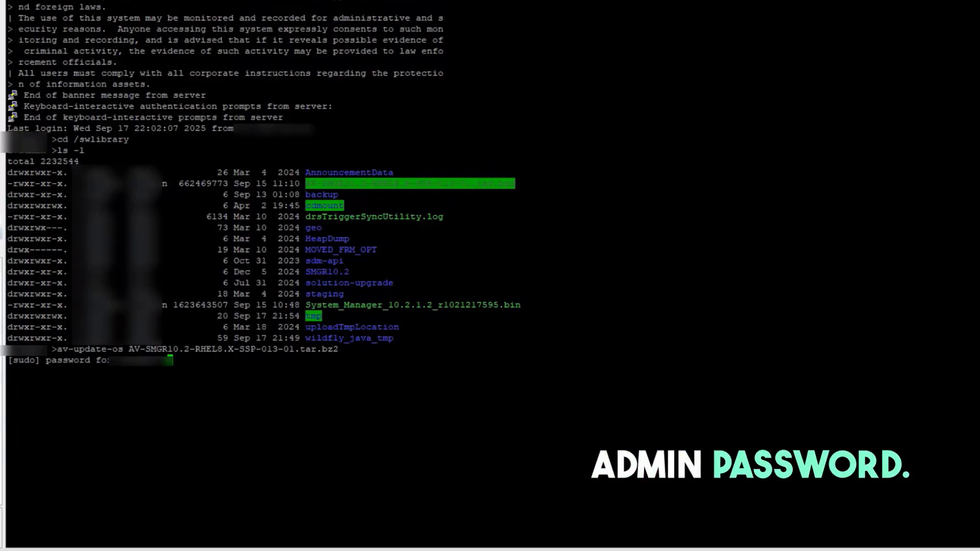
{"action": "key", "text": "Return"}
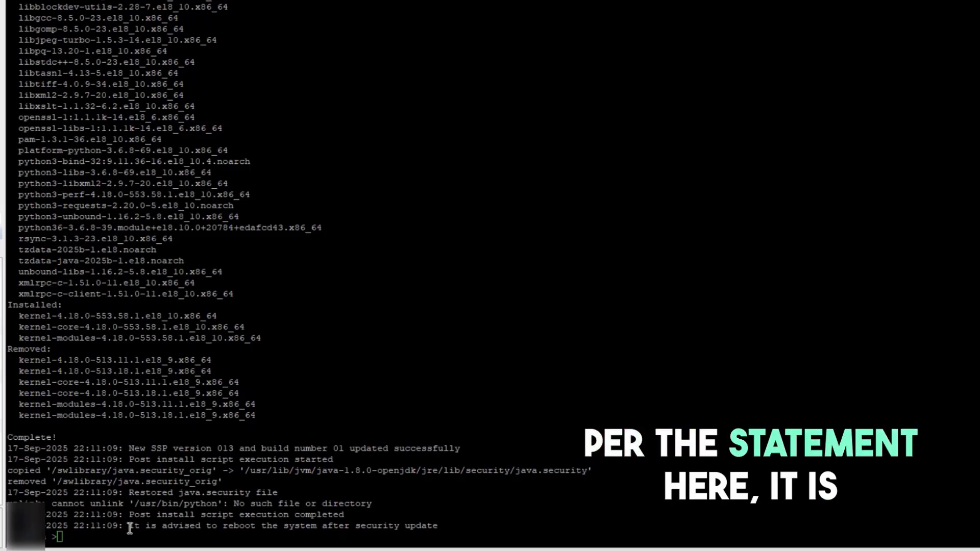
Step: Check the reboot advice after the security update, switch to root with su and its password, and reboot the system
{"action": "left_click_drag", "start_coordinate": [124, 526], "coordinate": [450, 528]}
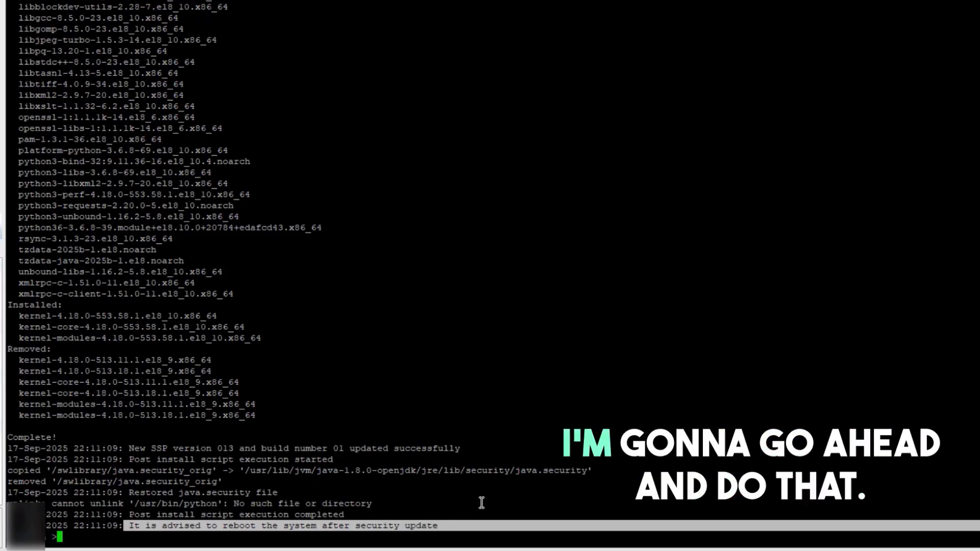
{"action": "left_click", "coordinate": [502, 473]}
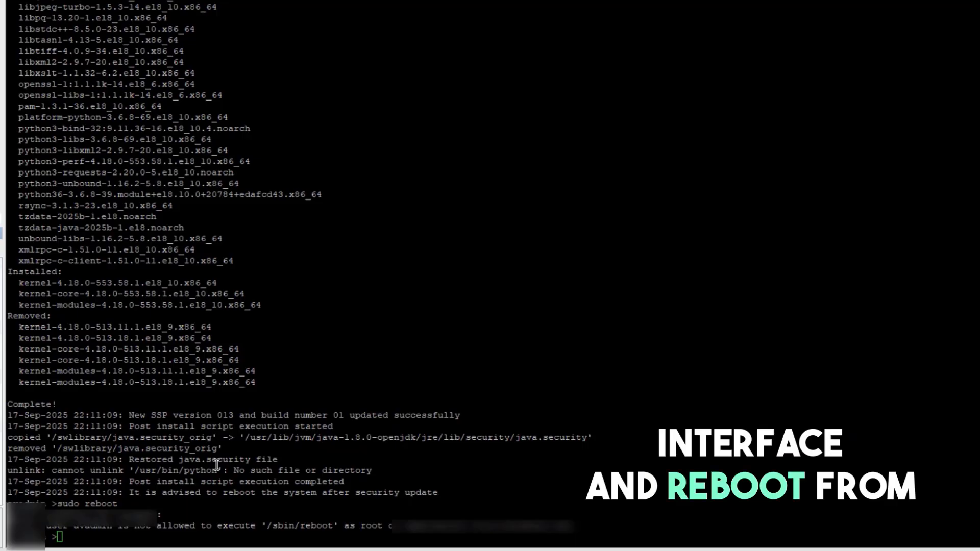
{"action": "type", "text": "su root"}
{"action": "key", "text": "Return"}
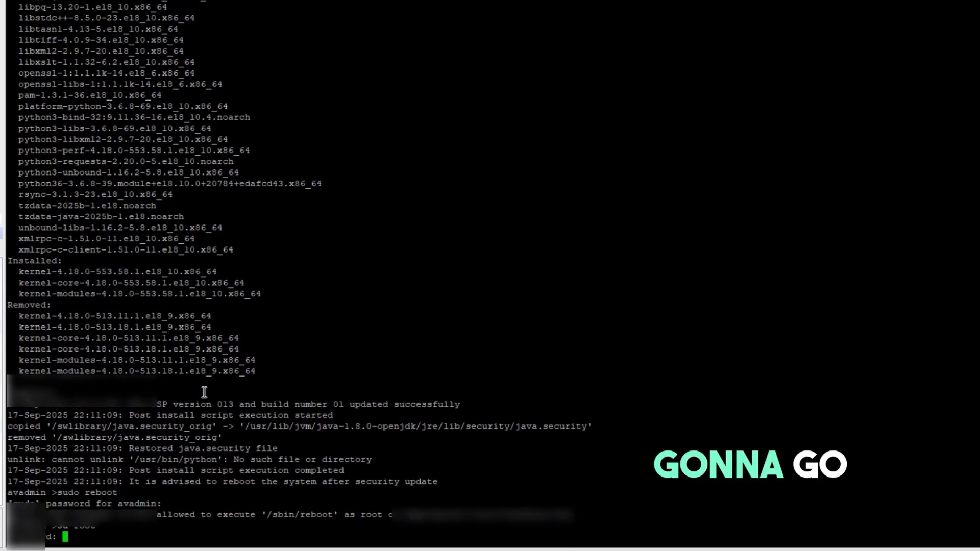
{"action": "key", "text": "Return"}
{"action": "type", "text": "reb"}
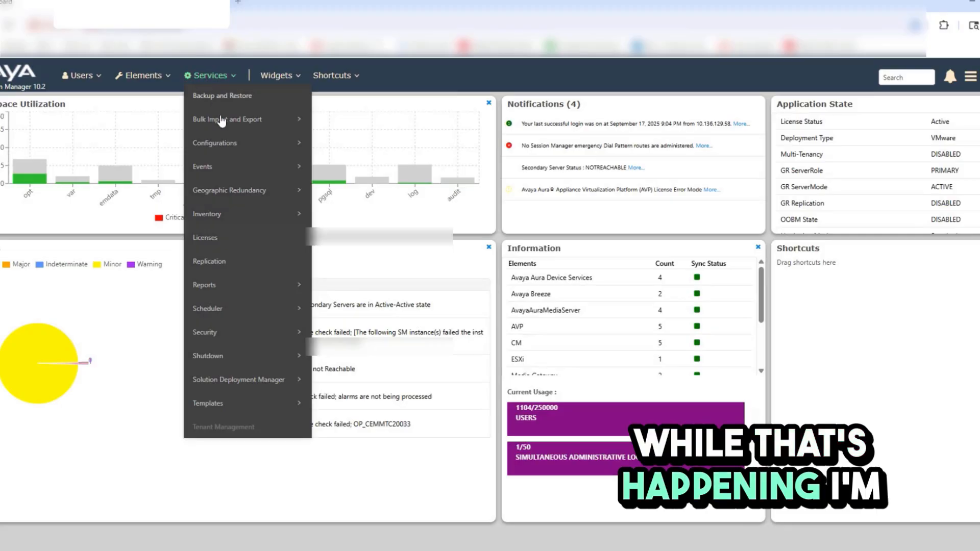
Step: Switch to the Avaya System Manager web console and open the Session Manager Dashboard
{"action": "mouse_move", "coordinate": [223, 332]}
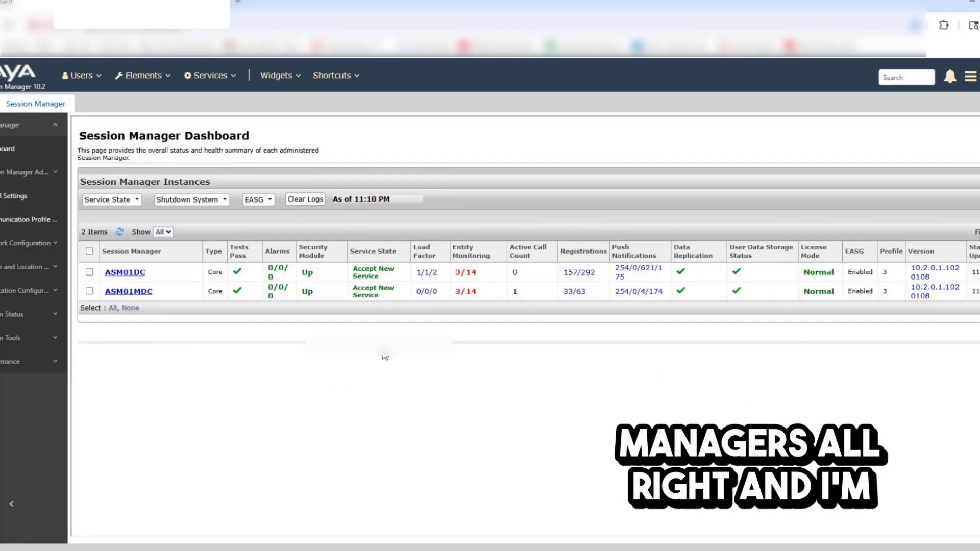
Step: Set the service state of the Session Manager ASM01MDC to Deny New Service
{"action": "left_click", "coordinate": [89, 291]}
{"action": "left_click", "coordinate": [135, 200]}
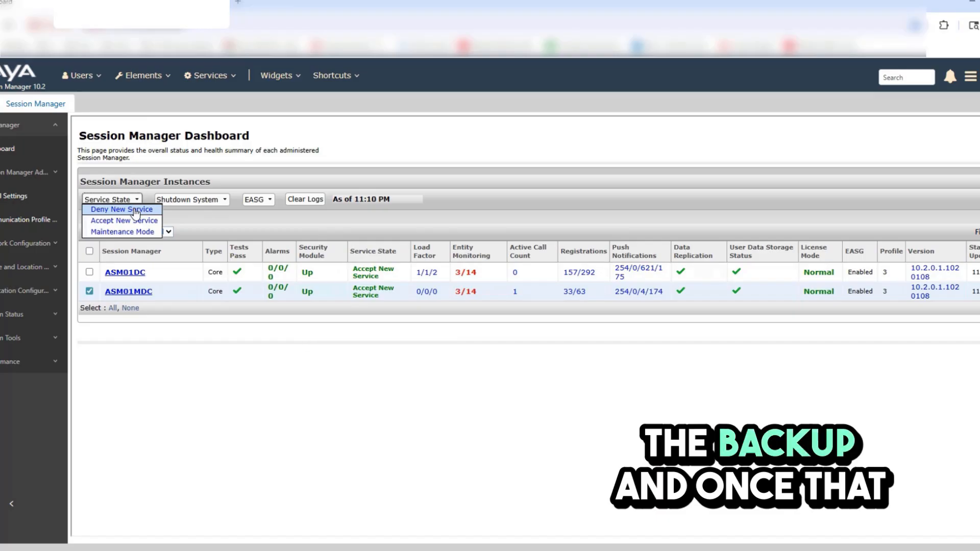
{"action": "left_click", "coordinate": [134, 210]}
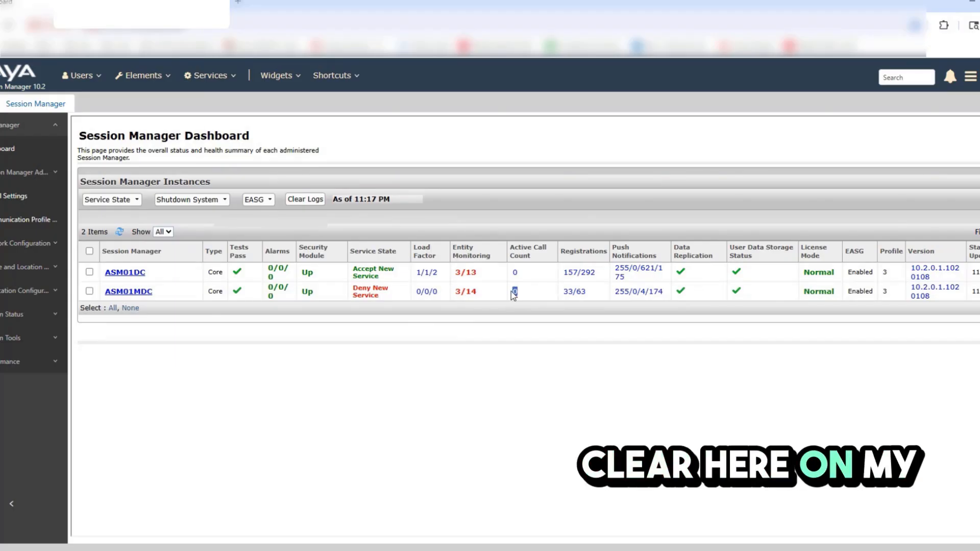
Step: Switch to the asm01mdc terminal in mRemoteNG and run patchSM on Session_Manager_10.2.1.2.1021207.bin
{"action": "mouse_move", "coordinate": [227, 550]}
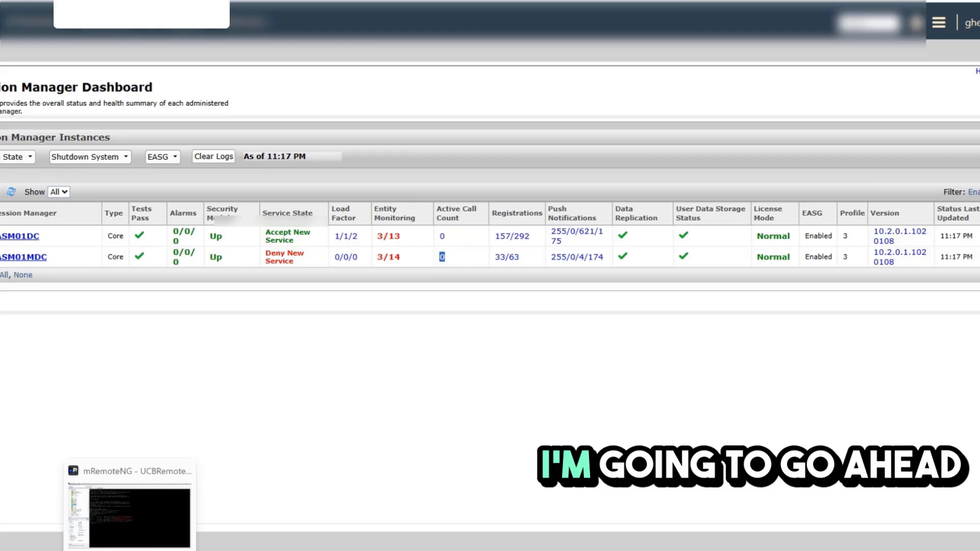
{"action": "left_click", "coordinate": [126, 519]}
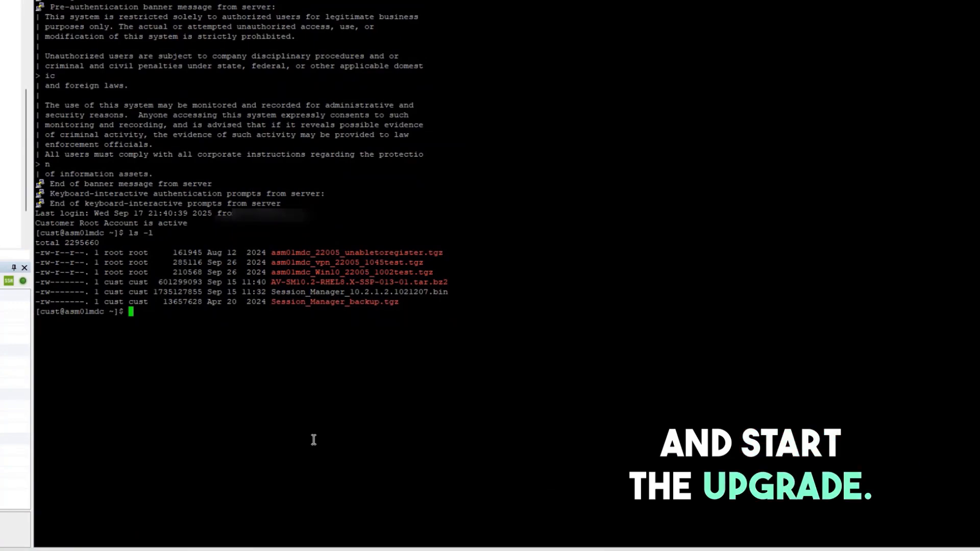
{"action": "type", "text": "patchS"}
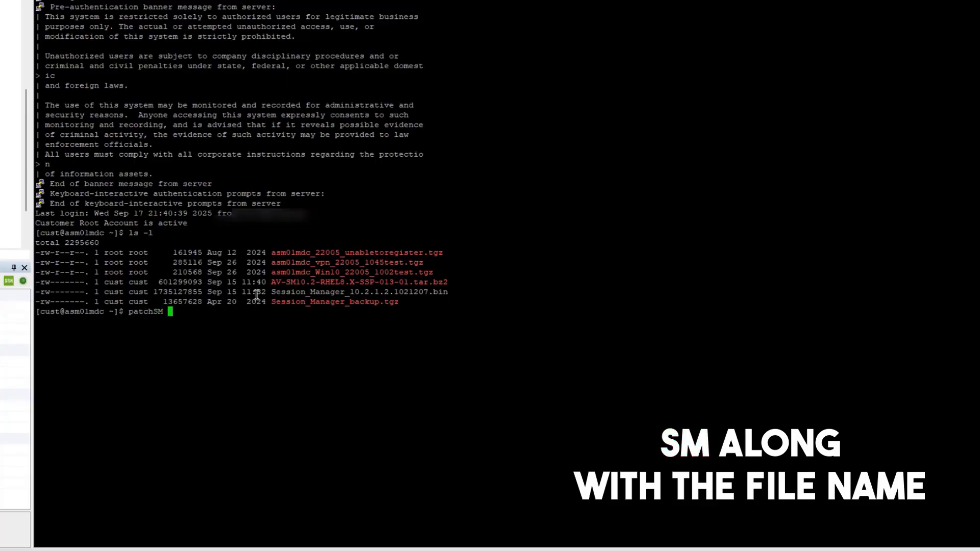
{"action": "type", "text": "M"}
{"action": "left_click_drag", "start_coordinate": [275, 290], "coordinate": [448, 289]}
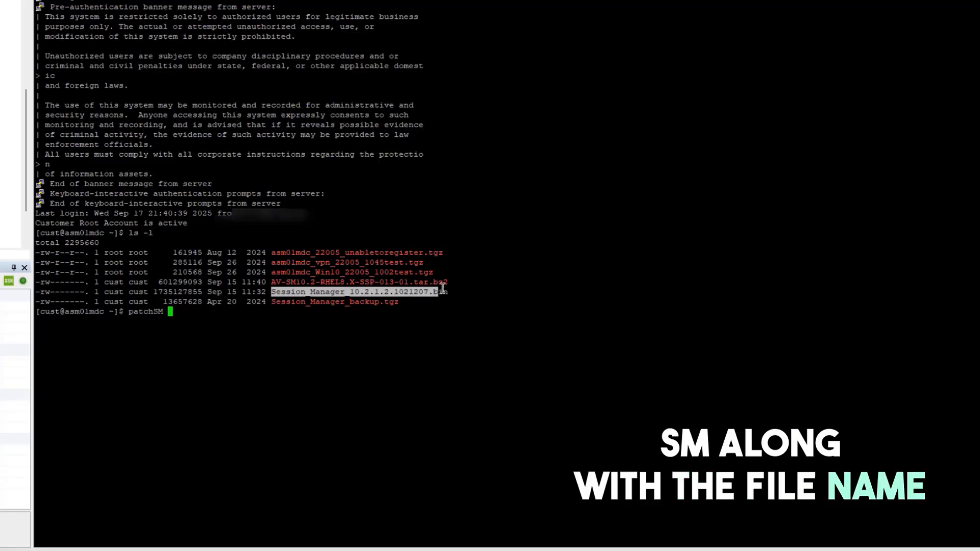
{"action": "right_click", "coordinate": [451, 289]}
{"action": "key", "text": "Return"}
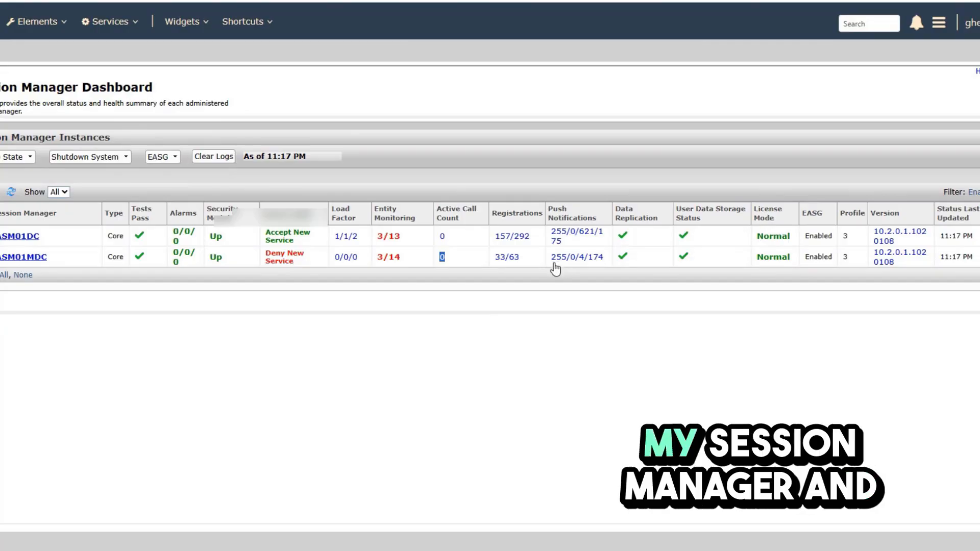
Step: Check the software update revision in the System Manager About information, then close it
{"action": "left_click", "coordinate": [938, 23]}
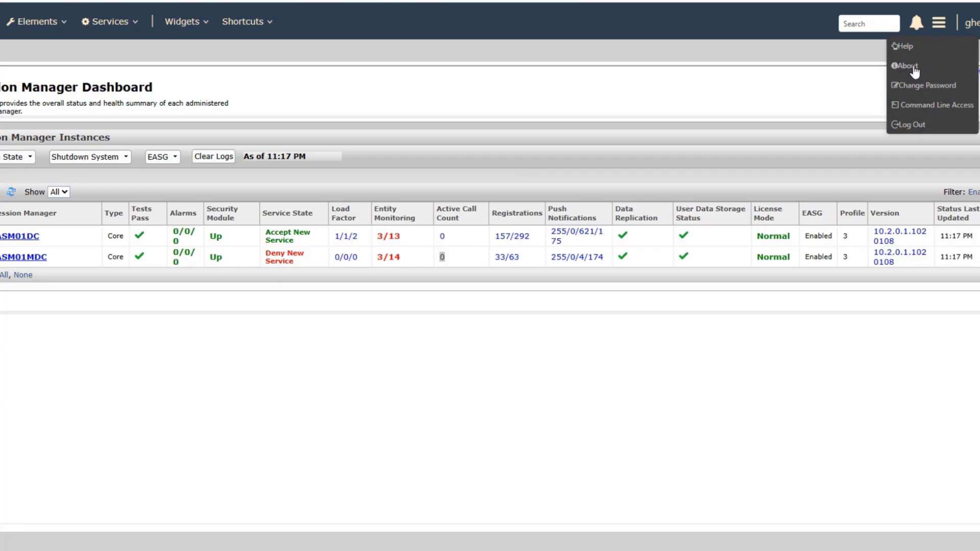
{"action": "left_click", "coordinate": [914, 69]}
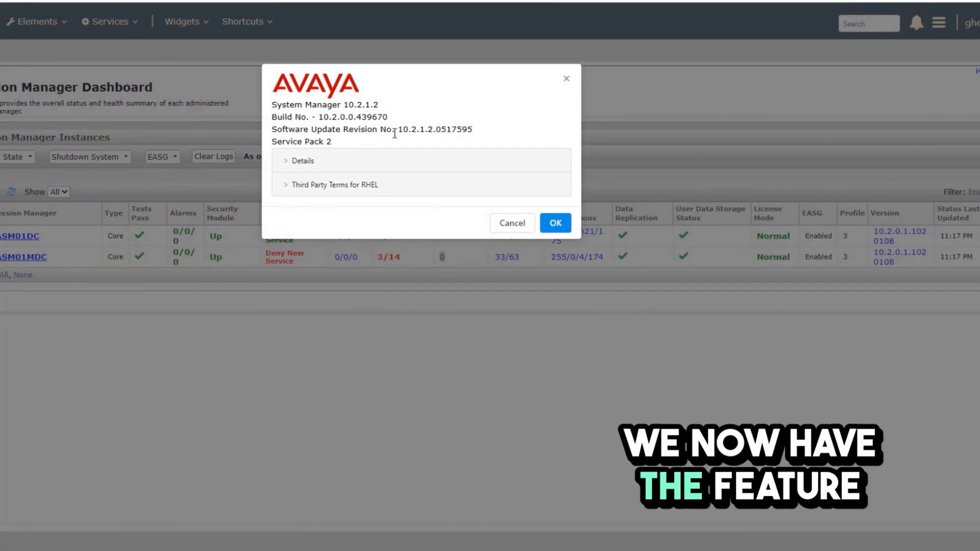
{"action": "left_click_drag", "start_coordinate": [421, 131], "coordinate": [428, 130]}
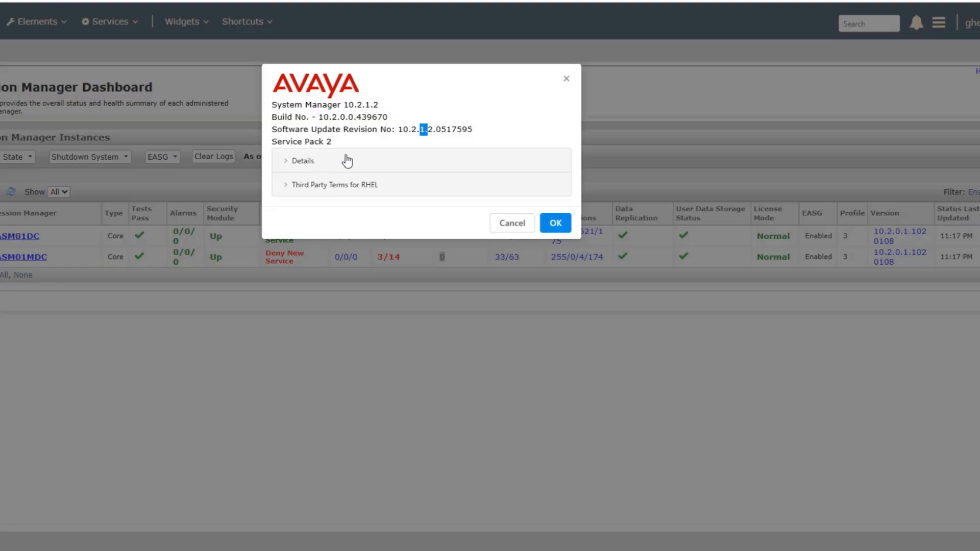
{"action": "left_click", "coordinate": [555, 223]}
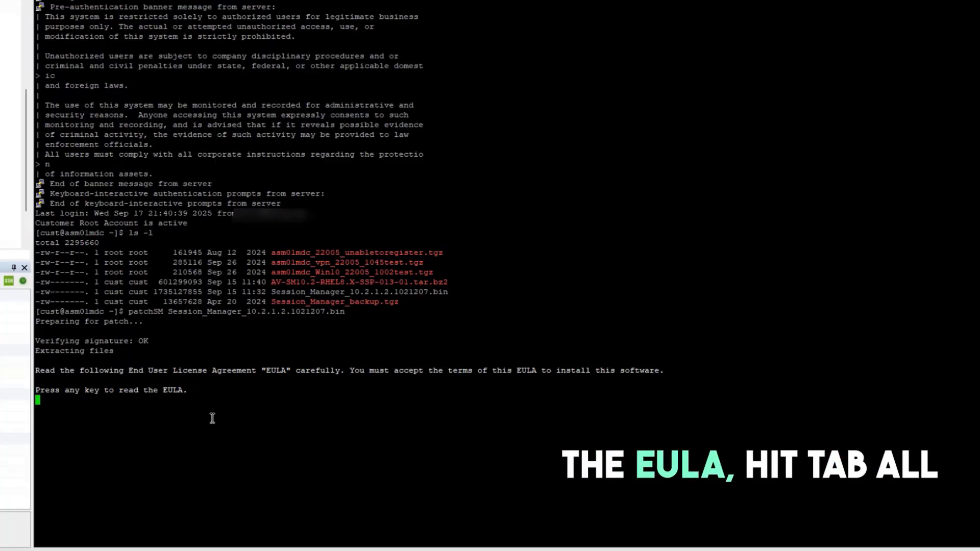
Step: Page through the patch's EULA to the end, accept its terms, and agree to continue the Session Manager 10.2.1.2 installation
{"action": "key", "text": "Tab"}
{"action": "key", "text": "Tab"}
{"action": "key", "text": "Tab"}
{"action": "key", "text": "Tab"}
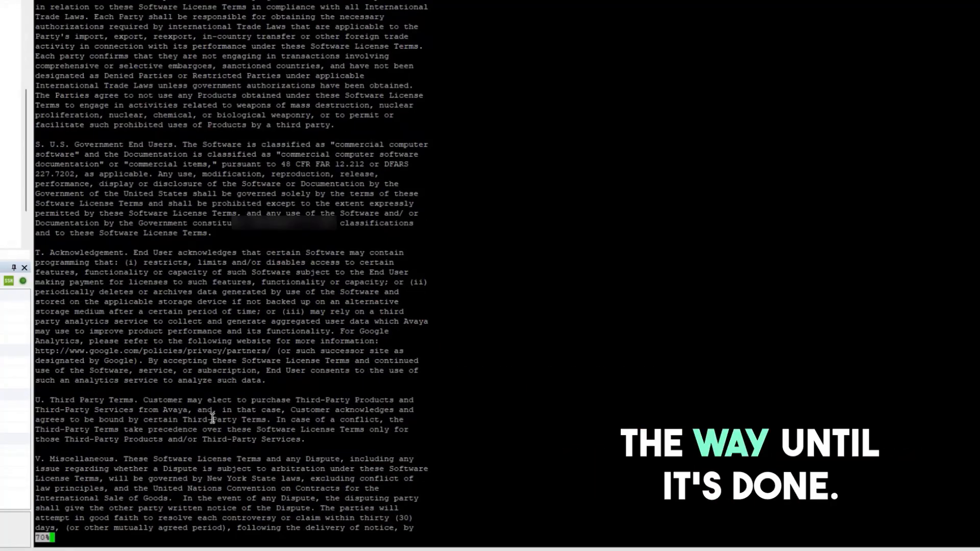
{"action": "key", "text": "Tab"}
{"action": "key", "text": "Tab"}
{"action": "key", "text": "Tab"}
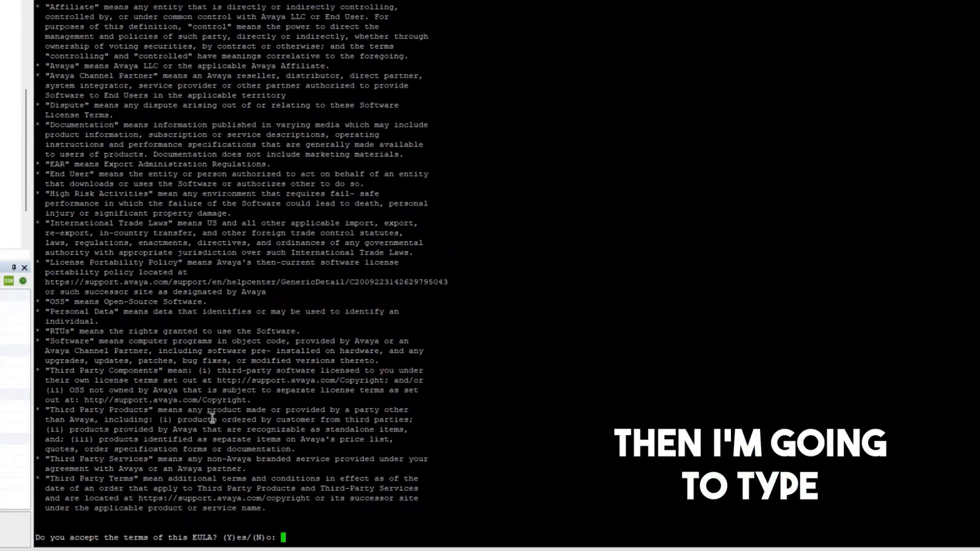
{"action": "type", "text": "Y"}
{"action": "key", "text": "Return"}
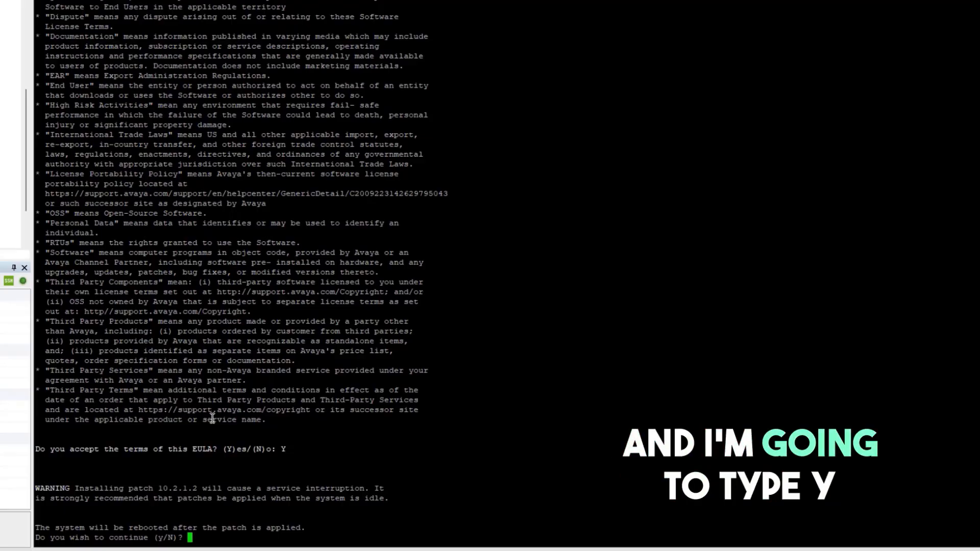
{"action": "type", "text": "y"}
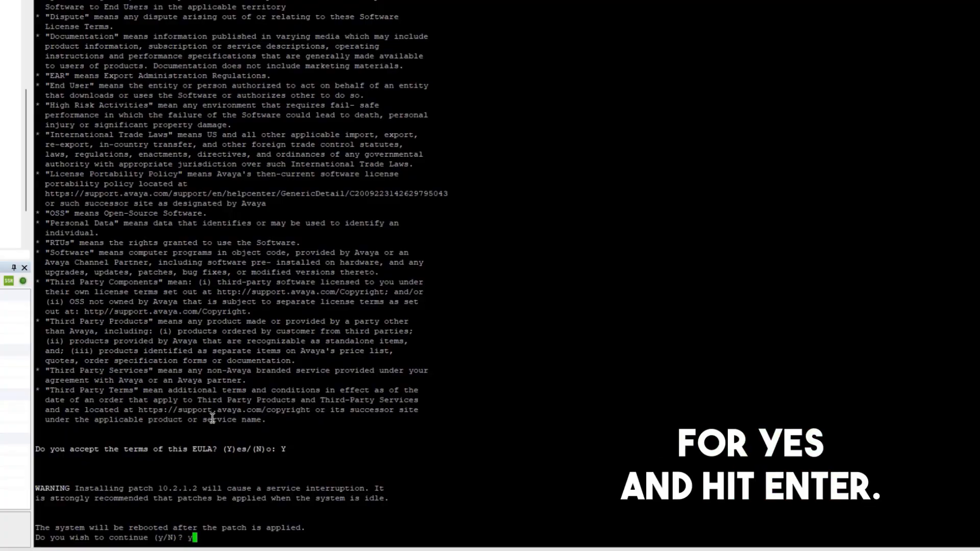
{"action": "key", "text": "Return"}
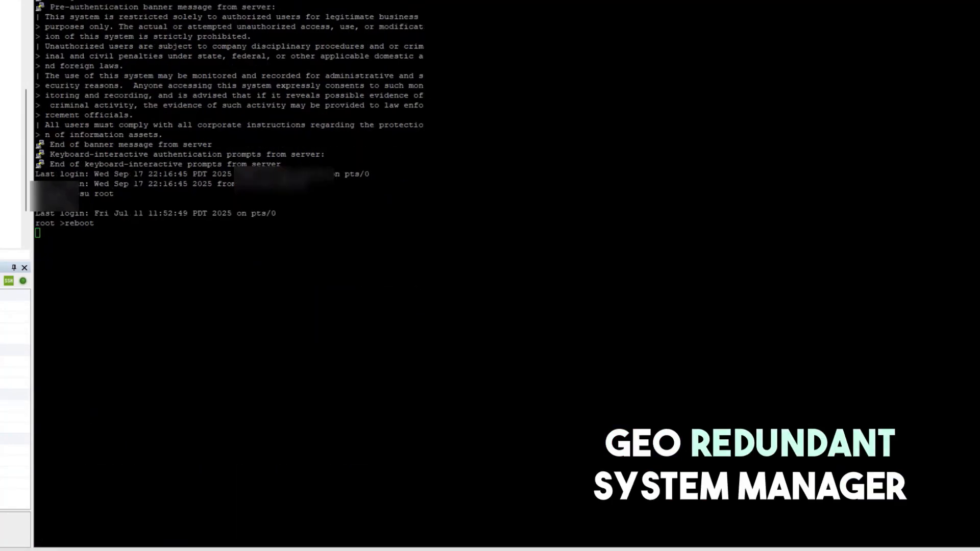
Step: Reconnect the geo-redundant System Manager session, go to /swlibrary, and list its files in long format
{"action": "right_click", "coordinate": [88, 1]}
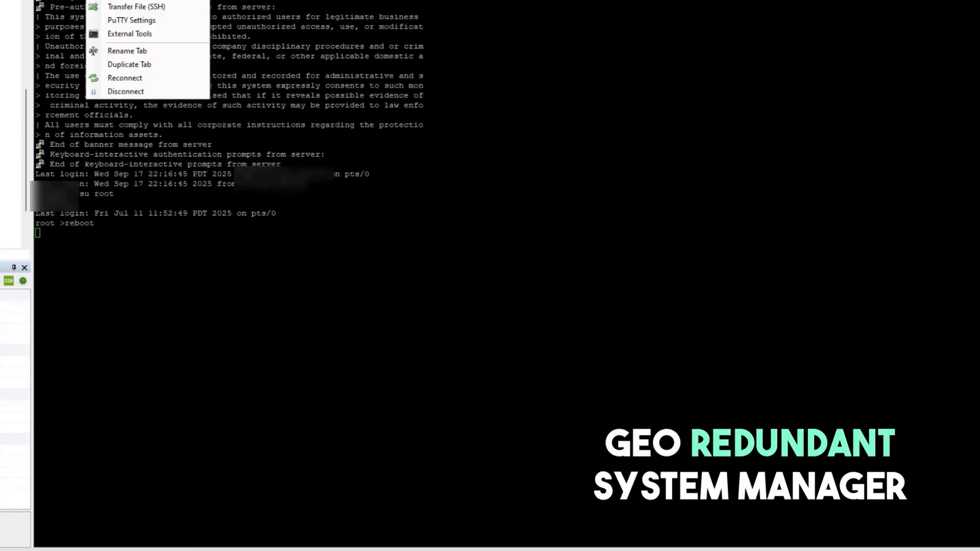
{"action": "left_click", "coordinate": [114, 77]}
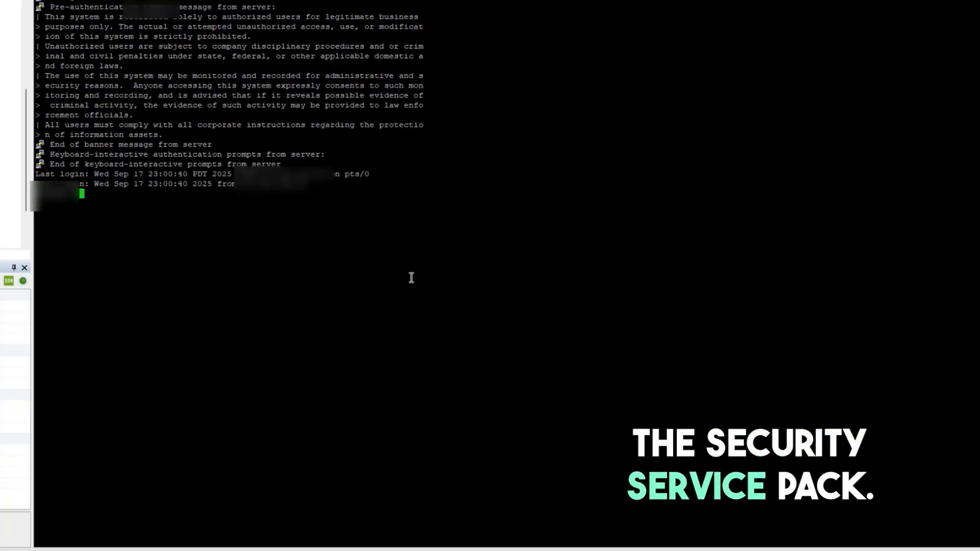
{"action": "type", "text": "cd"}
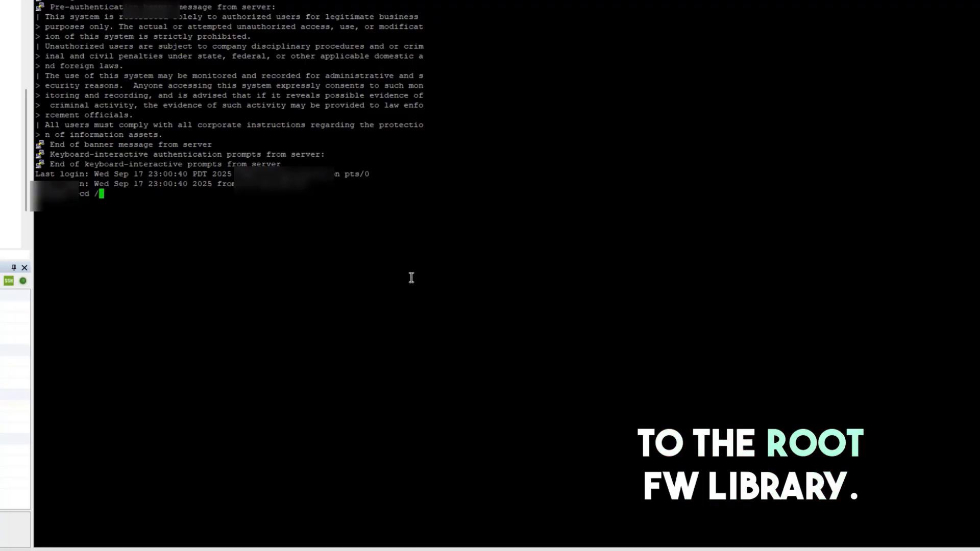
{"action": "type", "text": " /swlibrary"}
{"action": "key", "text": "Return"}
{"action": "type", "text": "ls -l"}
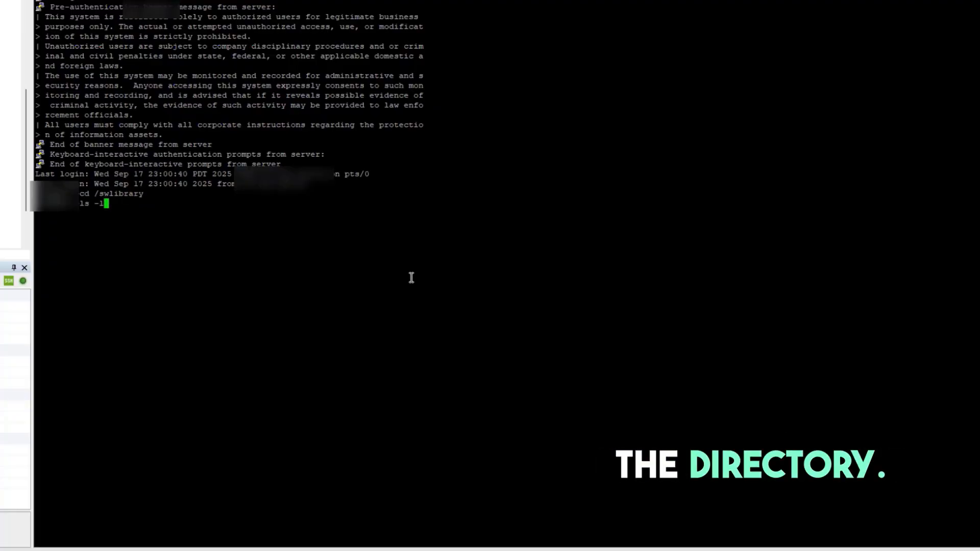
{"action": "key", "text": "Return"}
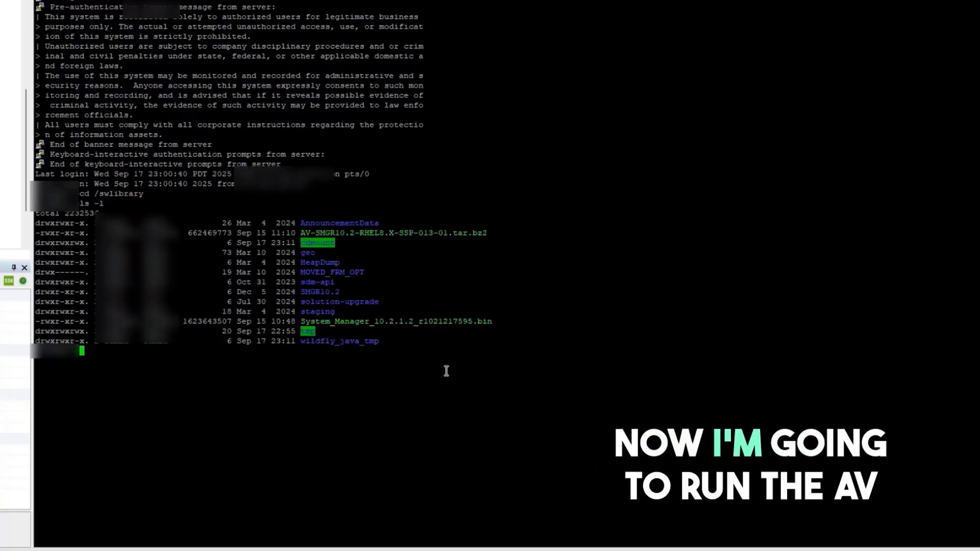
Step: Run av-update-os on AV-SMGR10.2-RHEL8.X-SSP-013-01.tar.bz2 on the geo-redundant System Manager and enter the sudo password
{"action": "type", "text": "av-update-"}
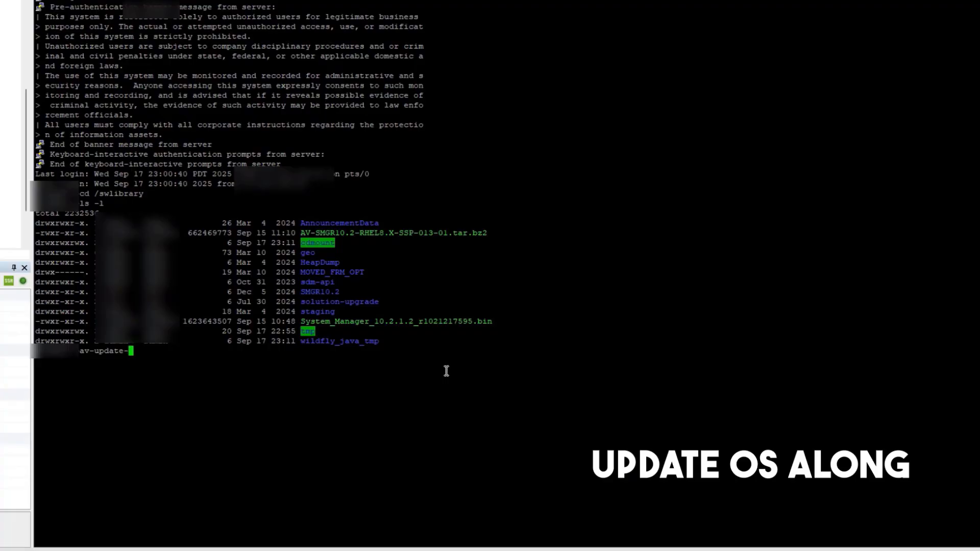
{"action": "type", "text": "os"}
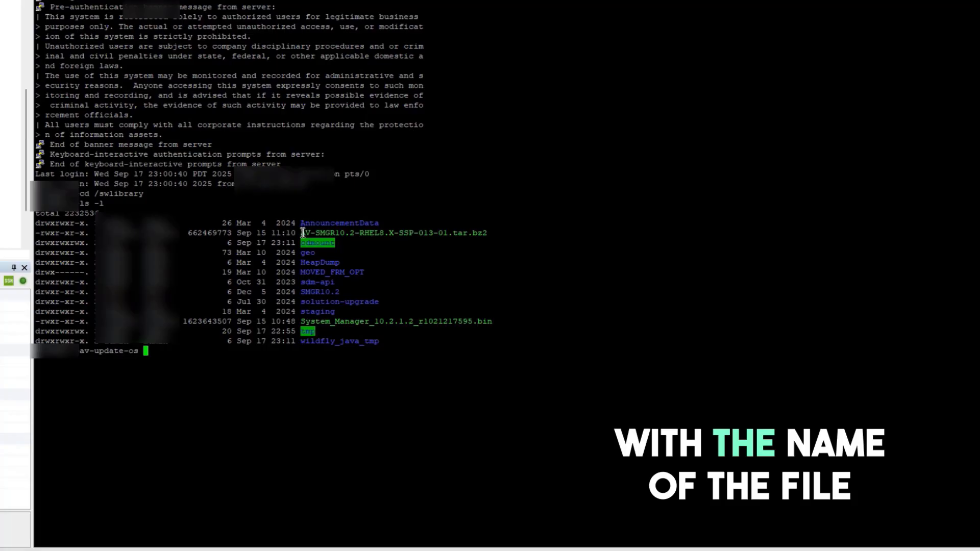
{"action": "left_click_drag", "start_coordinate": [301, 233], "coordinate": [487, 232]}
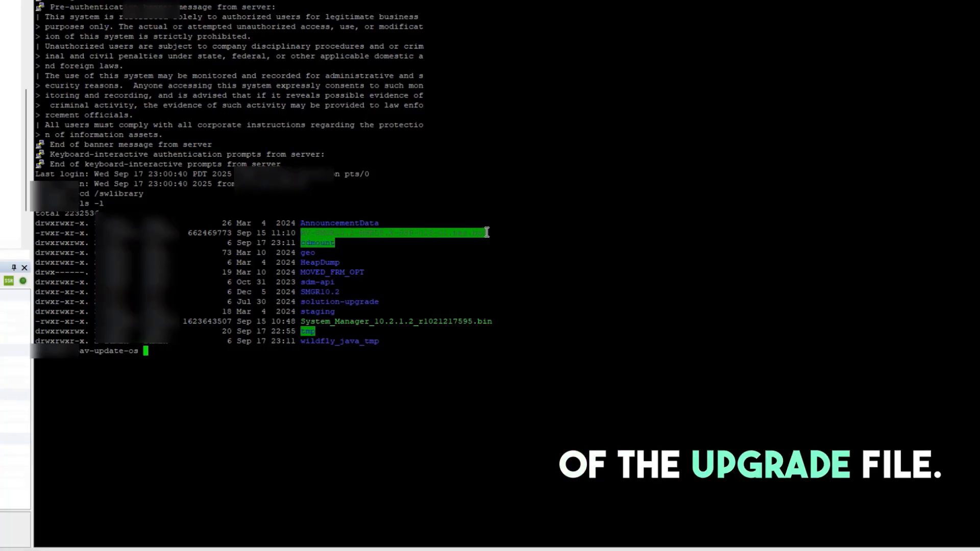
{"action": "right_click", "coordinate": [486, 233]}
{"action": "key", "text": "Return"}
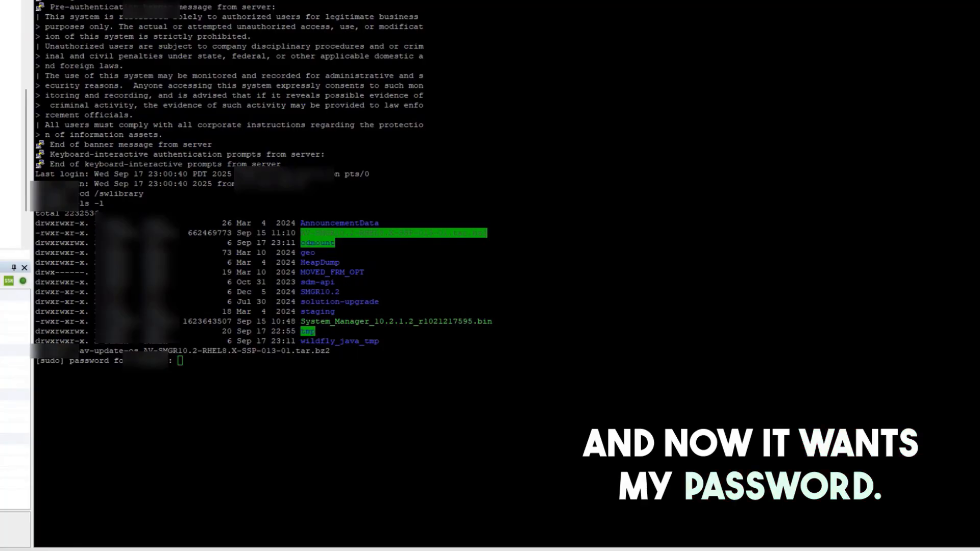
{"action": "left_click", "coordinate": [372, 422]}
{"action": "key", "text": "Return"}
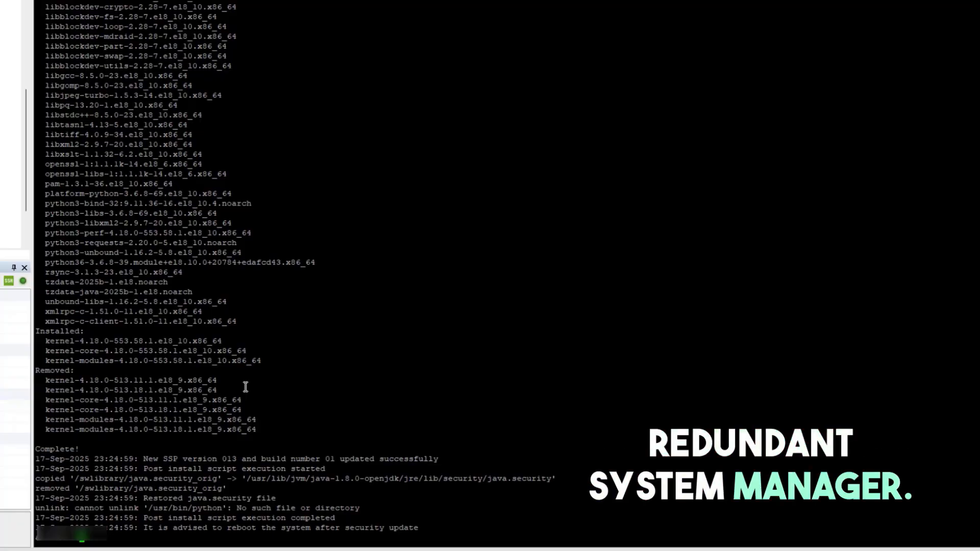
Step: Reconnect the asm01mdc Session Manager session and check its installed patch versions with swversion
{"action": "right_click", "coordinate": [134, 0]}
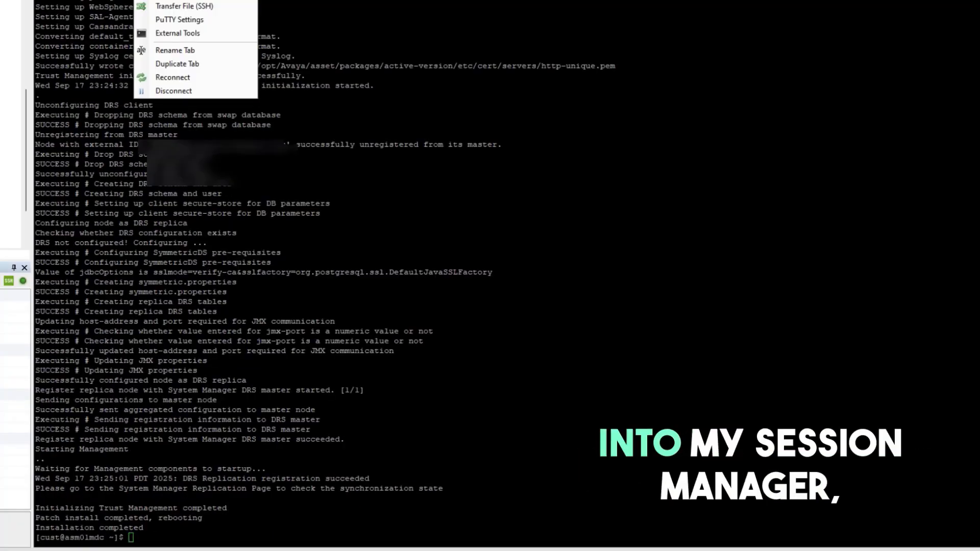
{"action": "left_click", "coordinate": [181, 80]}
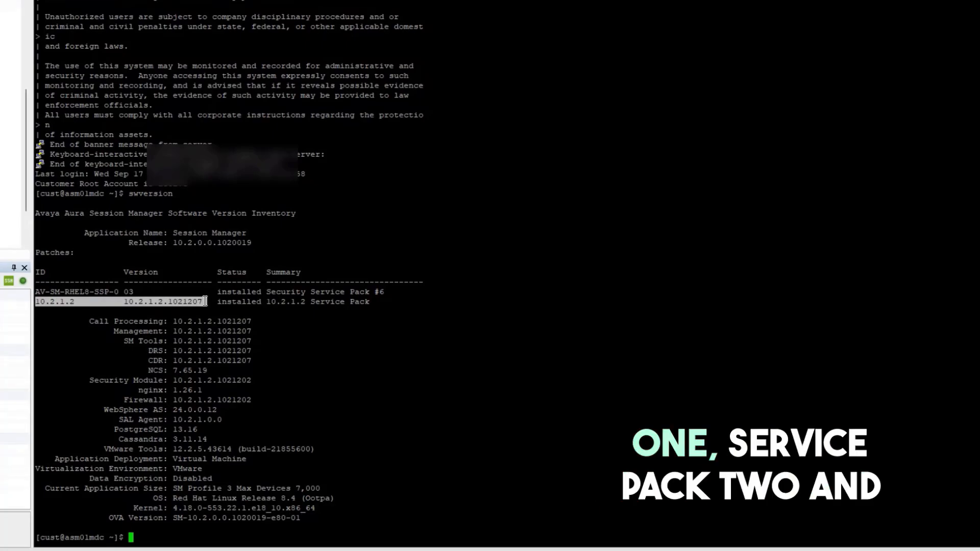
{"action": "left_click_drag", "start_coordinate": [205, 301], "coordinate": [40, 294]}
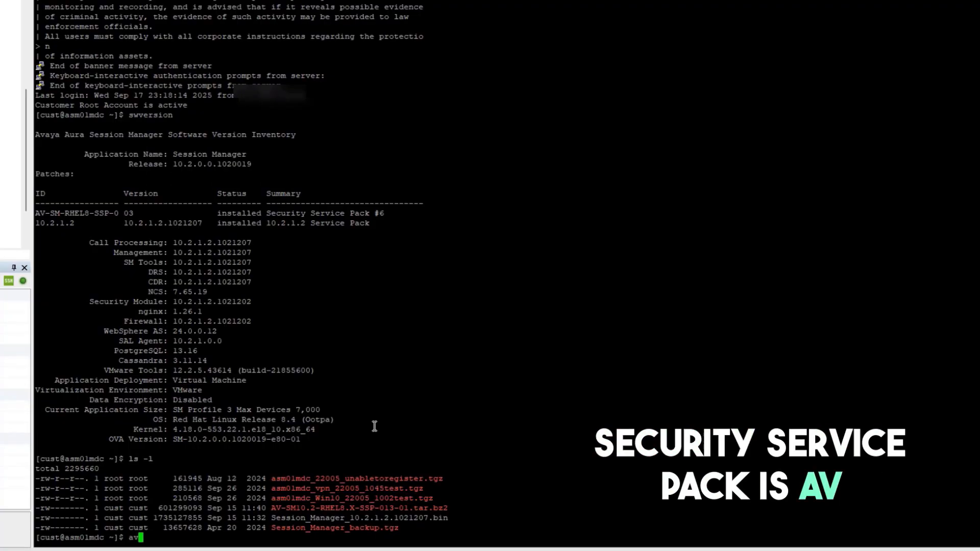
Step: Run av-update-os on AV-SM10.2-RHEL8.X-SSP-013-01.tar.bz2 on the asm01mdc Session Manager
{"action": "type", "text": "update-os"}
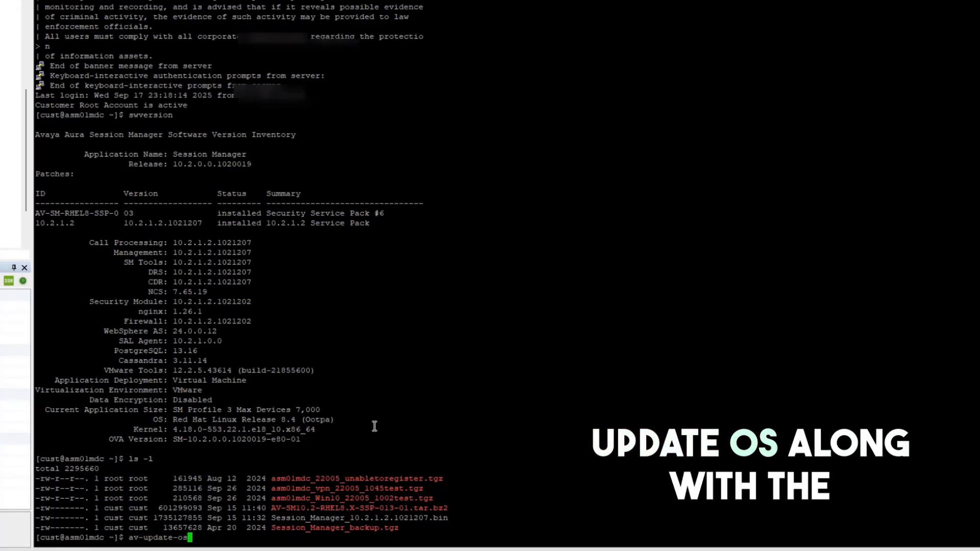
{"action": "left_click_drag", "start_coordinate": [272, 509], "coordinate": [445, 509]}
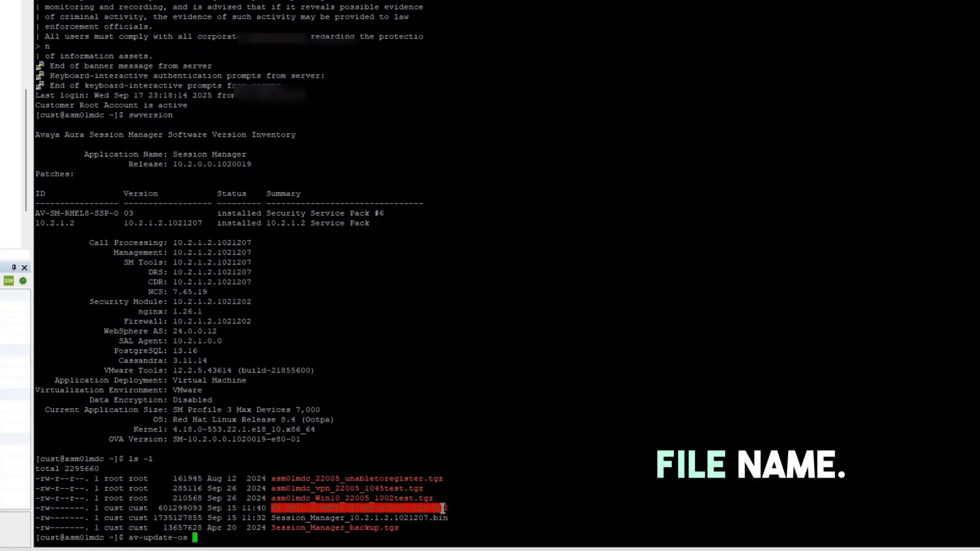
{"action": "right_click", "coordinate": [439, 491]}
{"action": "key", "text": "Return"}
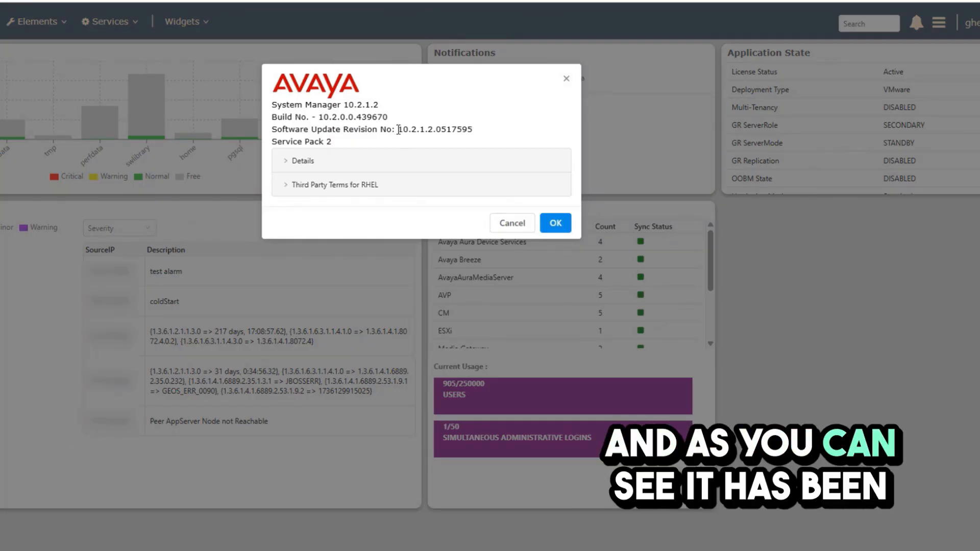
Step: Examine the software update revision, service pack, and component build details in the secondary System Manager's About information
{"action": "left_click_drag", "start_coordinate": [436, 128], "coordinate": [455, 128]}
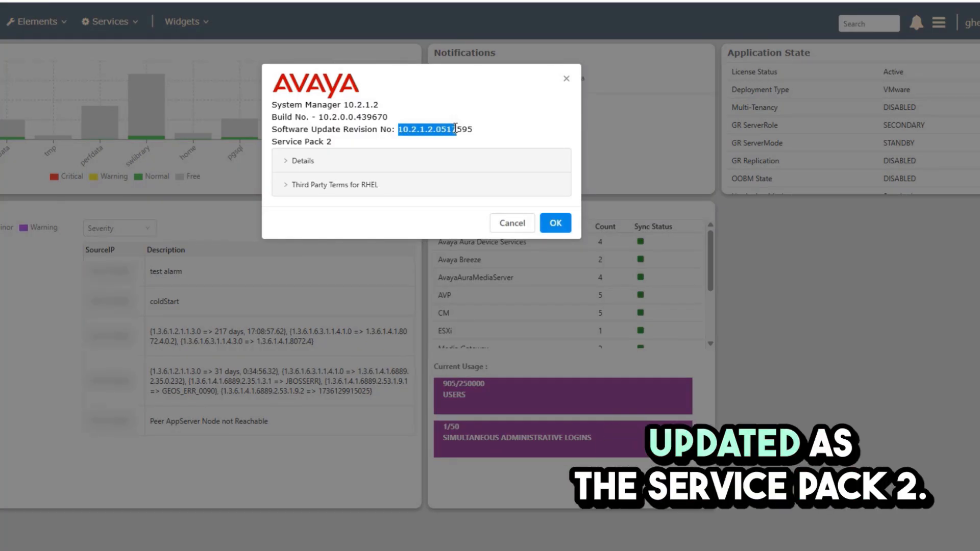
{"action": "left_click_drag", "start_coordinate": [272, 142], "coordinate": [316, 142]}
{"action": "left_click", "coordinate": [303, 161]}
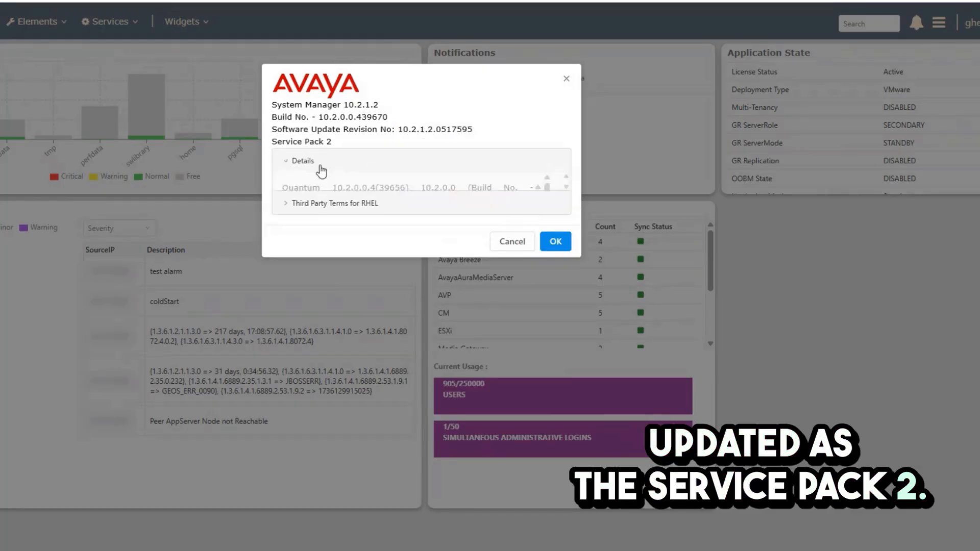
{"action": "scroll", "coordinate": [357, 242], "scroll_direction": "down", "scroll_amount": 8}
{"action": "scroll", "coordinate": [358, 240], "scroll_direction": "up", "scroll_amount": 8}
{"action": "left_click_drag", "start_coordinate": [557, 225], "coordinate": [562, 242]}
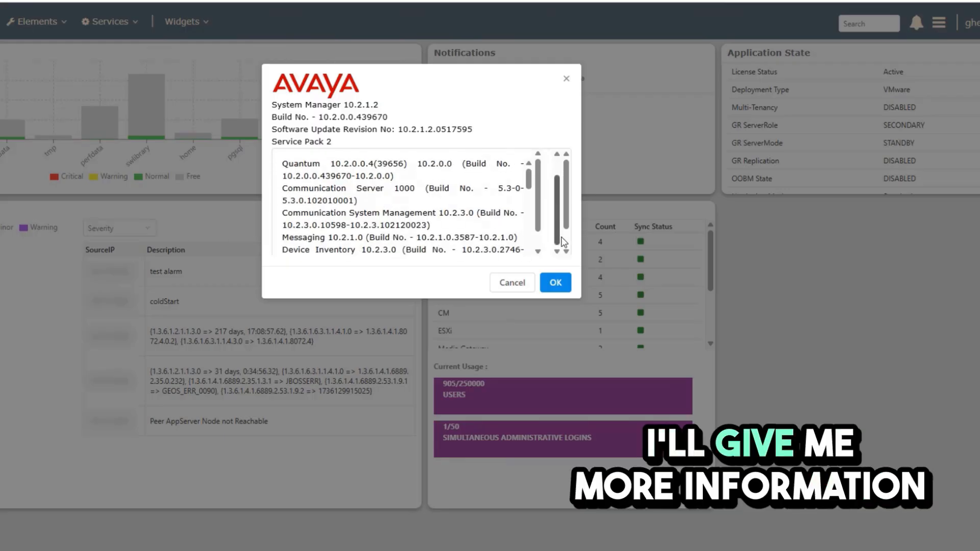
Step: Check the SSP version at the end of the secondary System Manager's About information, close it, and open the Elements list
{"action": "scroll", "coordinate": [275, 214], "scroll_direction": "down", "scroll_amount": 5}
{"action": "left_click_drag", "start_coordinate": [282, 215], "coordinate": [421, 214]}
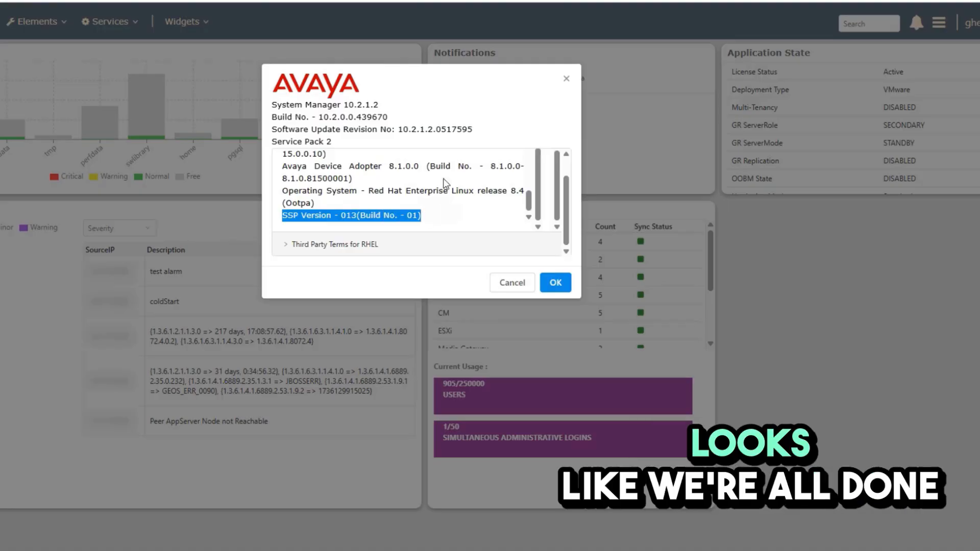
{"action": "left_click", "coordinate": [512, 283]}
{"action": "mouse_move", "coordinate": [368, 93]}
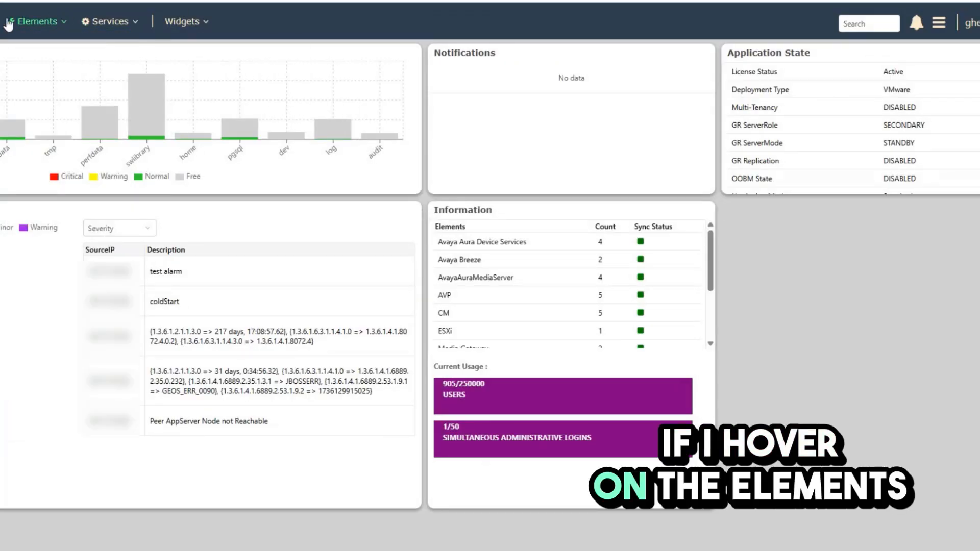
{"action": "left_click", "coordinate": [36, 21]}
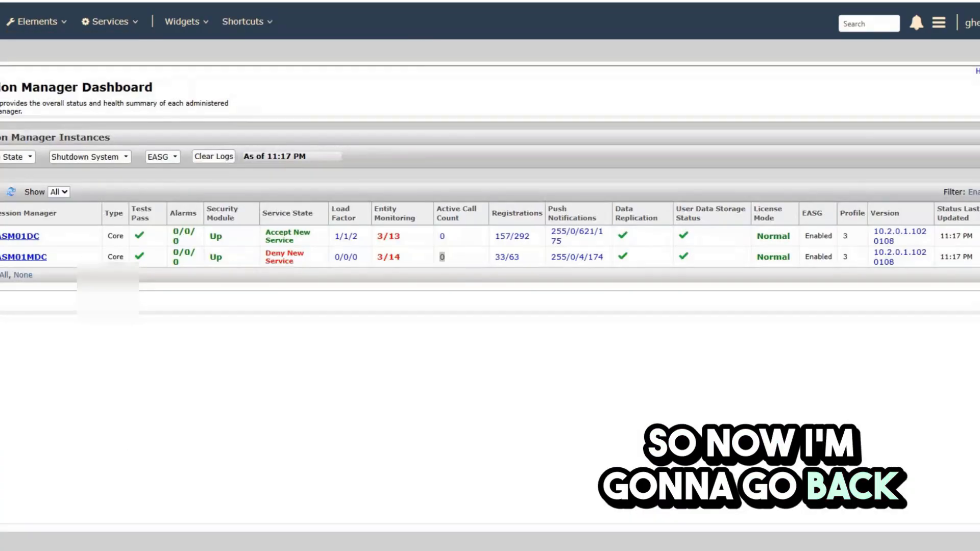
Step: Request Geographic Redundancy on the primary System Manager and sign in again with the account's user name and password
{"action": "left_click", "coordinate": [124, 25]}
{"action": "mouse_move", "coordinate": [108, 148]}
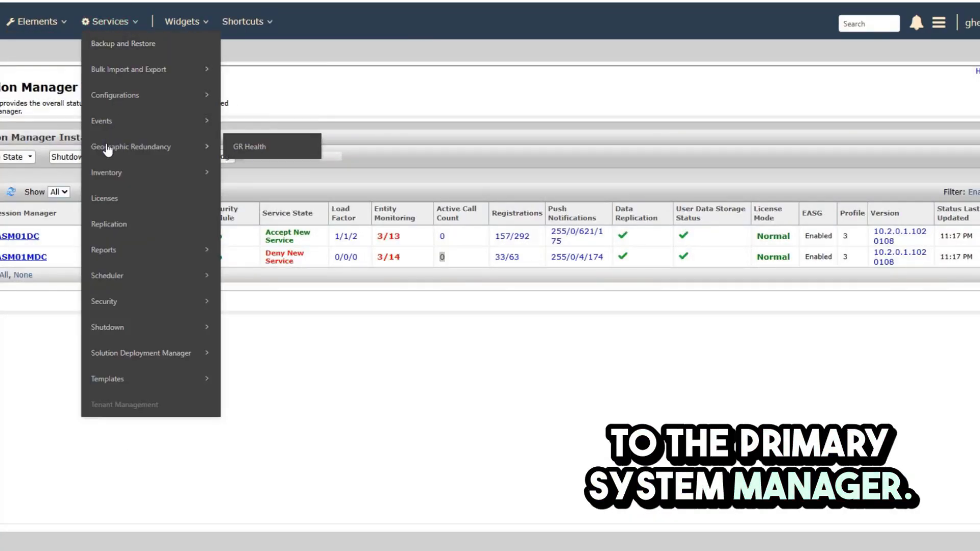
{"action": "left_click", "coordinate": [108, 149]}
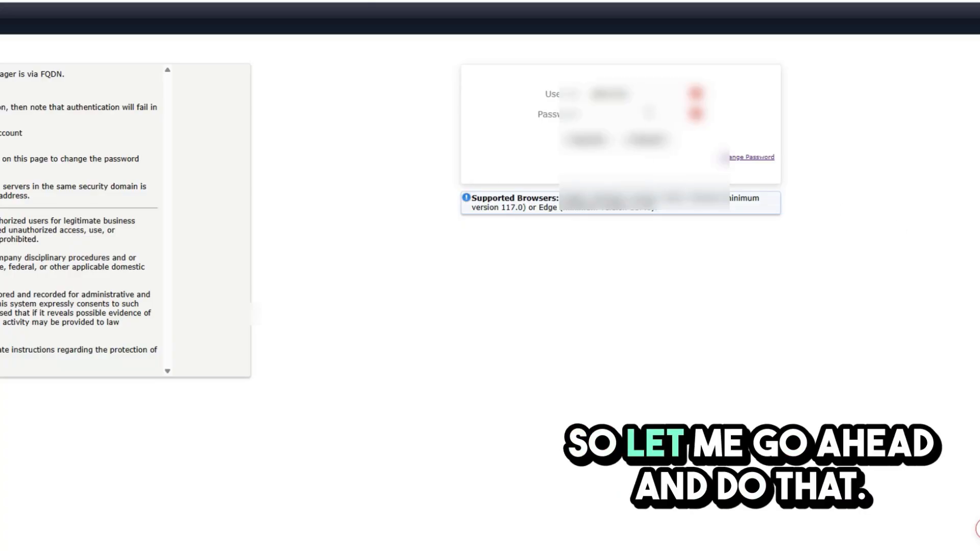
{"action": "right_click", "coordinate": [664, 118]}
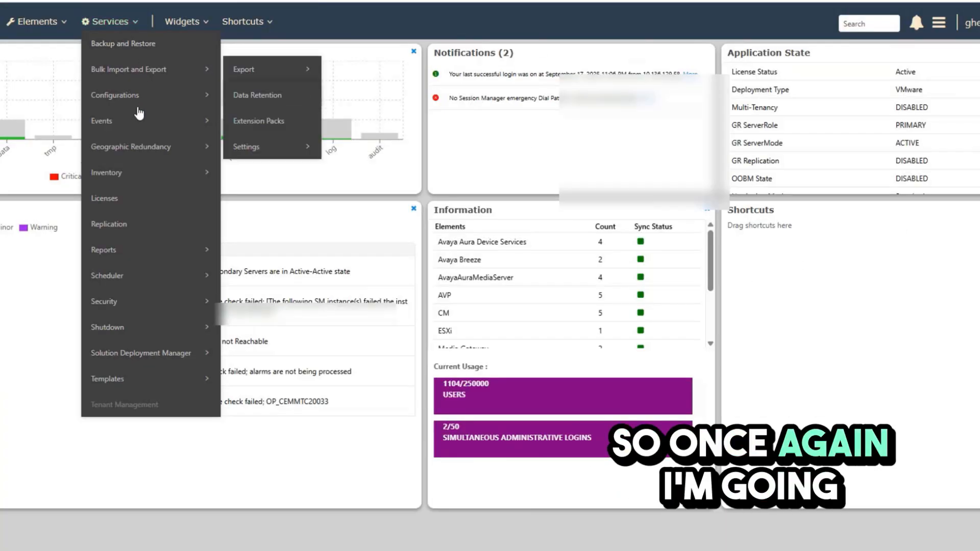
Step: Open Geographic Redundancy on the primary System Manager and enable replication for the configured secondary server
{"action": "mouse_move", "coordinate": [119, 153]}
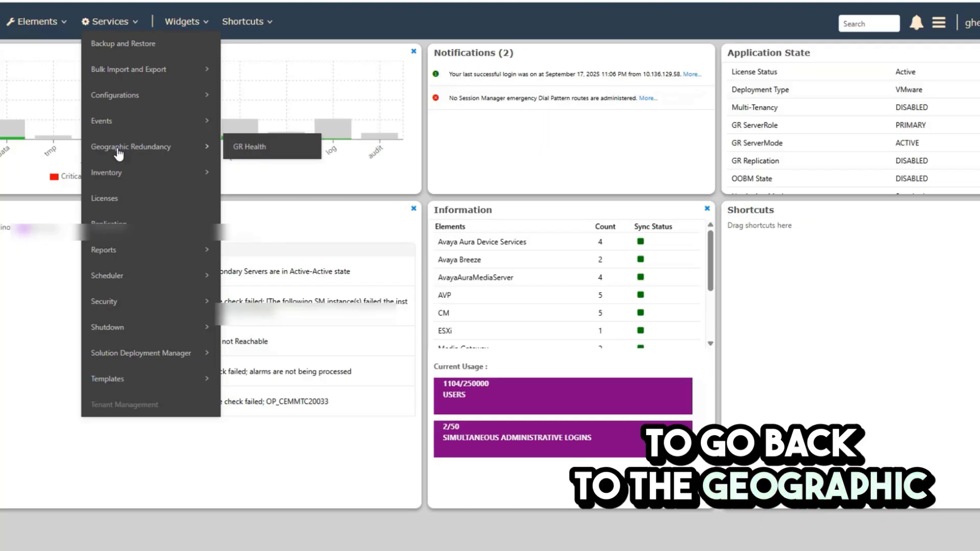
{"action": "left_click", "coordinate": [117, 148]}
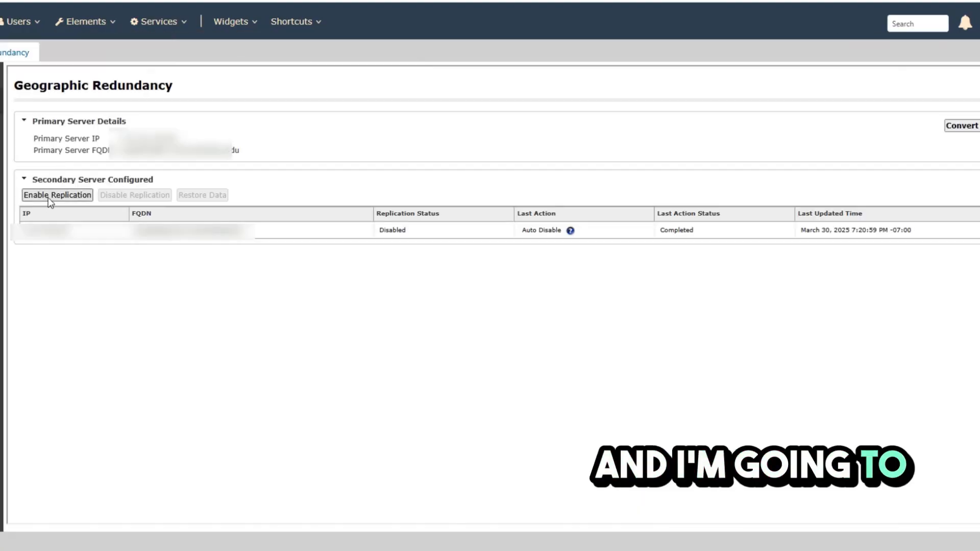
{"action": "left_click", "coordinate": [48, 197]}
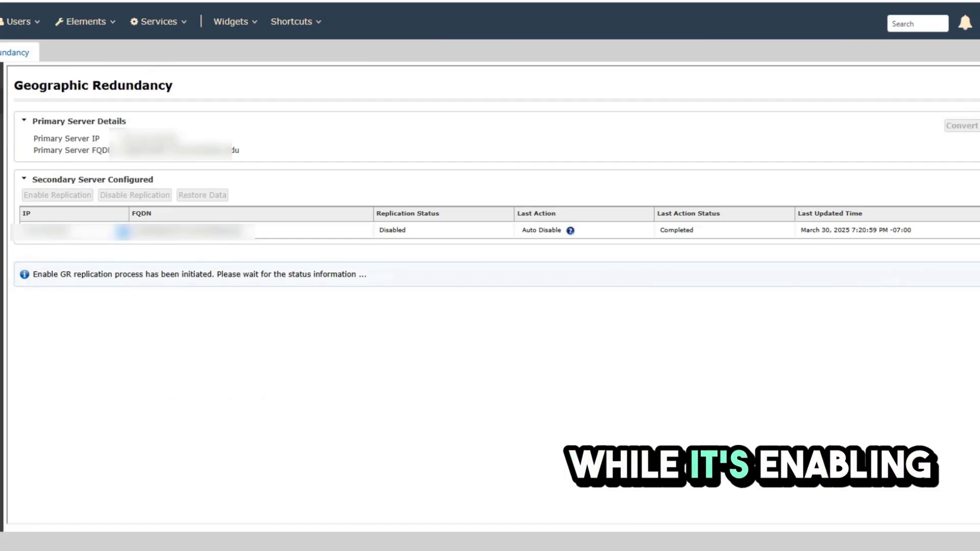
Step: Open the Session Manager Dashboard, refresh the instance list, and check the version of ASM01MDC
{"action": "left_click", "coordinate": [87, 23]}
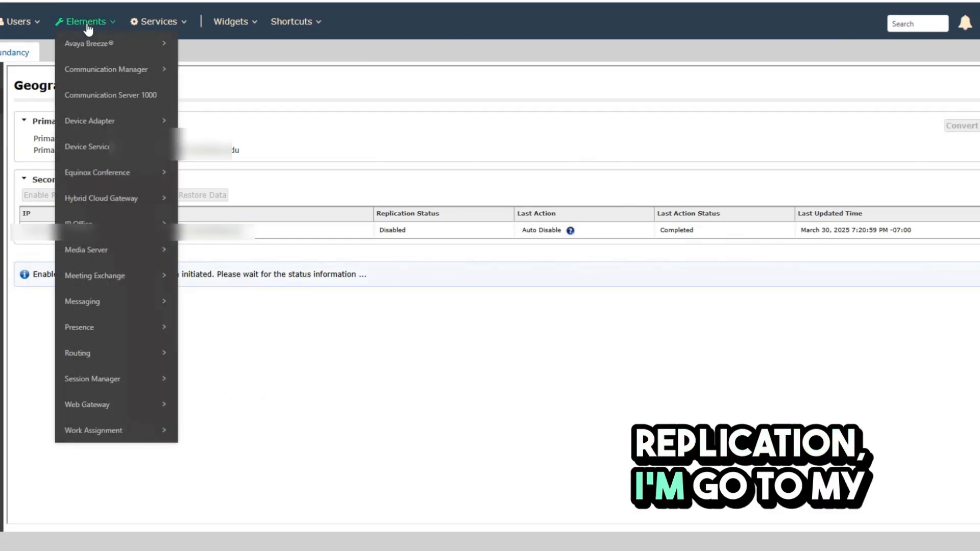
{"action": "mouse_move", "coordinate": [90, 380]}
{"action": "left_click", "coordinate": [208, 379]}
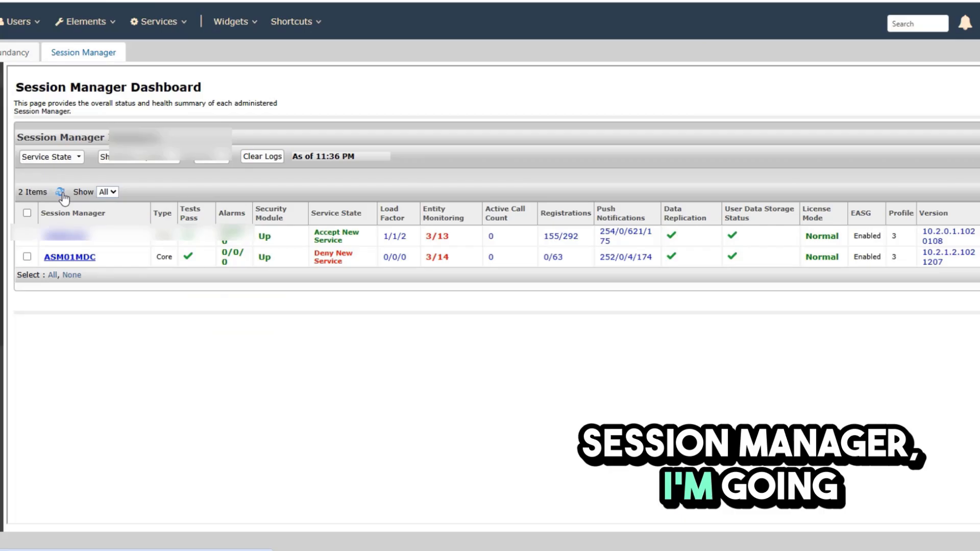
{"action": "left_click", "coordinate": [60, 193]}
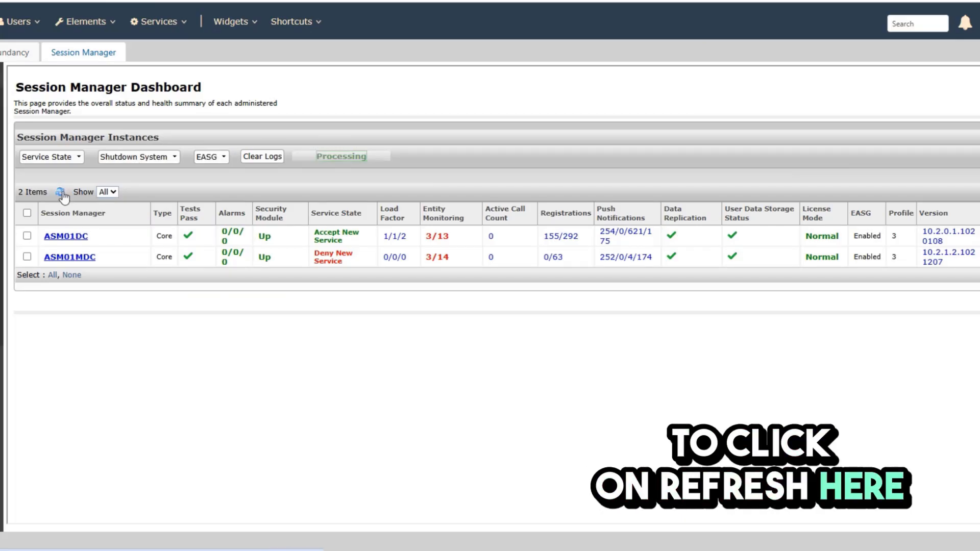
{"action": "double_click", "coordinate": [947, 259]}
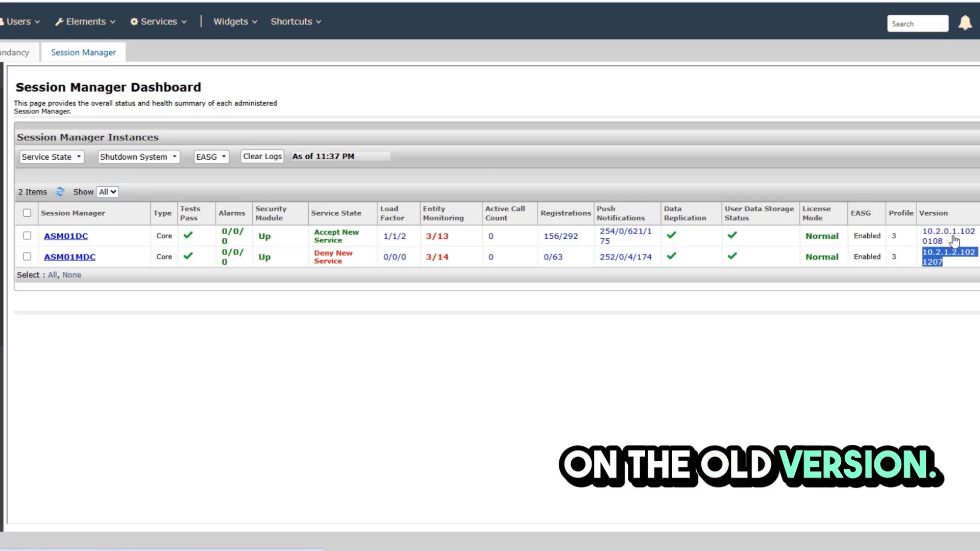
Step: Set the service state of ASM01MDC to Accept New Service and check it in the instance list
{"action": "left_click", "coordinate": [27, 257]}
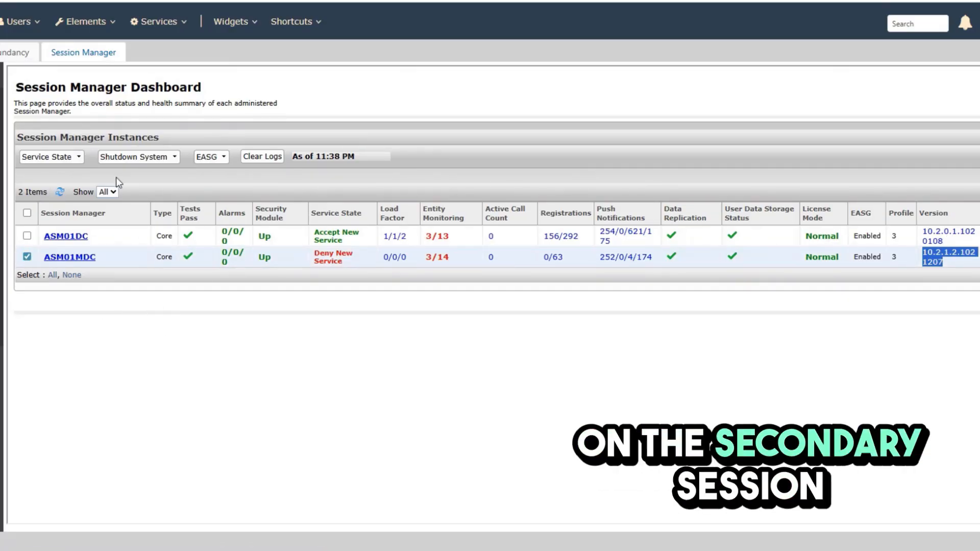
{"action": "left_click", "coordinate": [71, 157]}
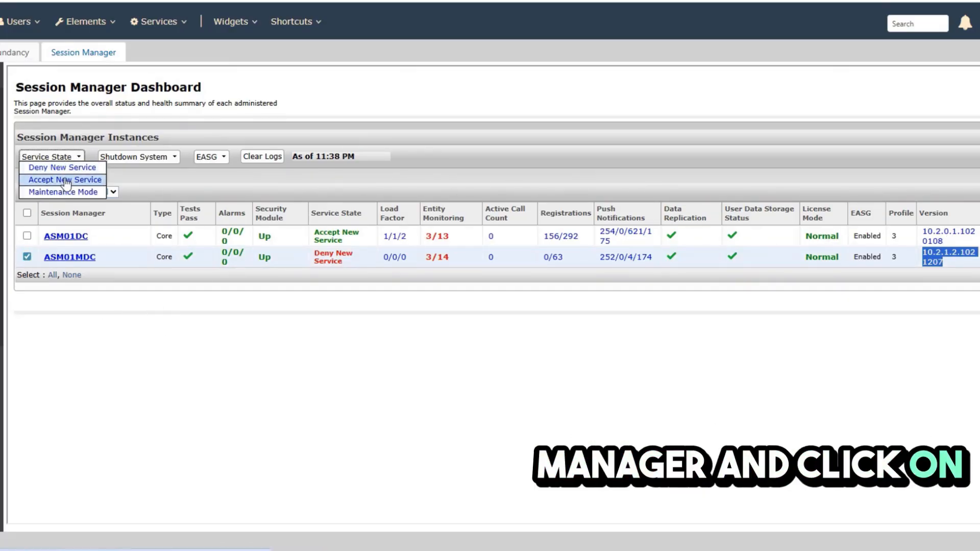
{"action": "left_click", "coordinate": [66, 180]}
{"action": "left_click", "coordinate": [380, 81]}
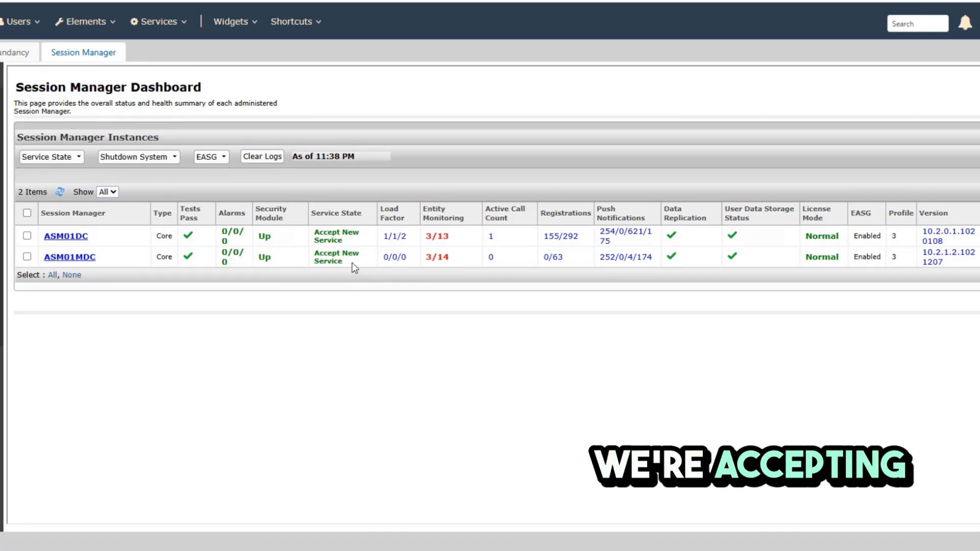
{"action": "left_click_drag", "start_coordinate": [341, 261], "coordinate": [334, 261]}
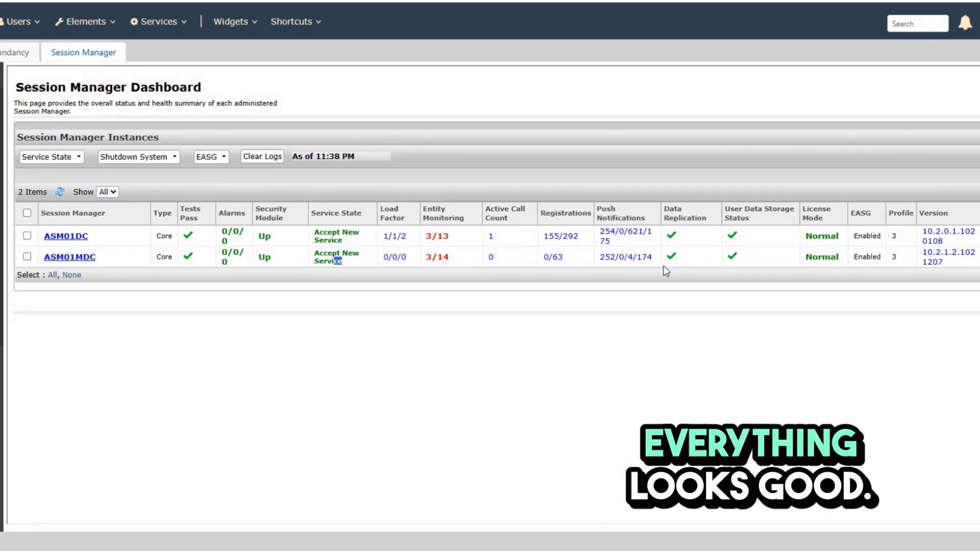
Step: Set the service state of ASM01DC to Deny New Service and confirm the change
{"action": "left_click", "coordinate": [27, 235]}
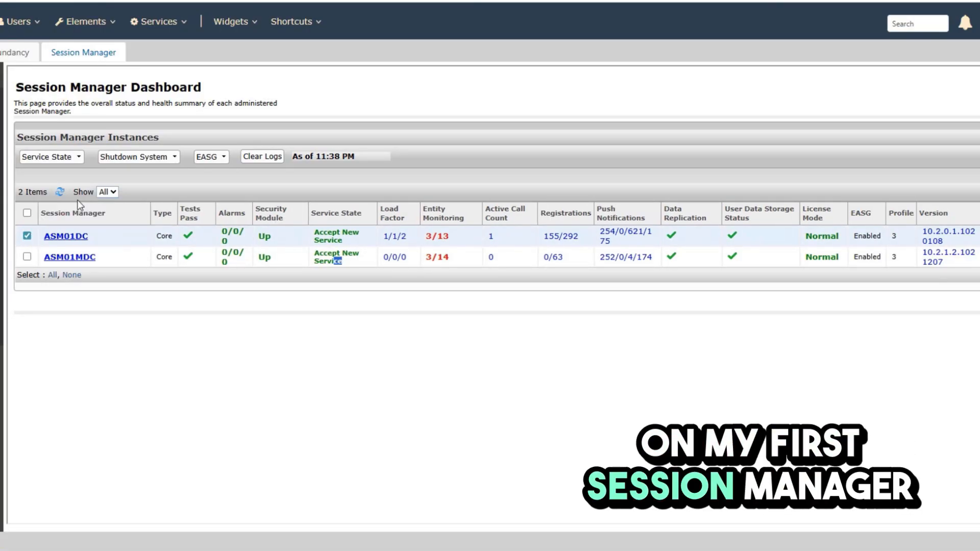
{"action": "left_click", "coordinate": [70, 159]}
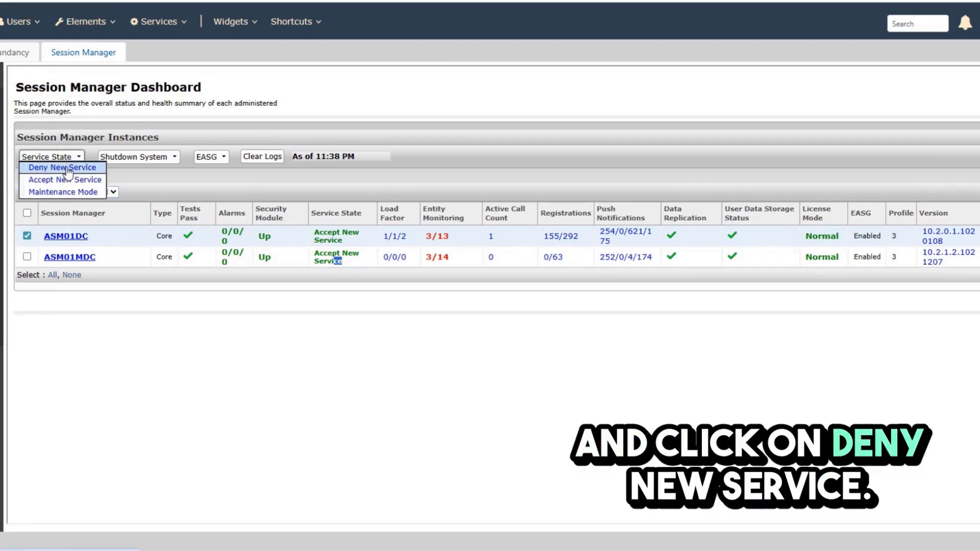
{"action": "left_click", "coordinate": [68, 167]}
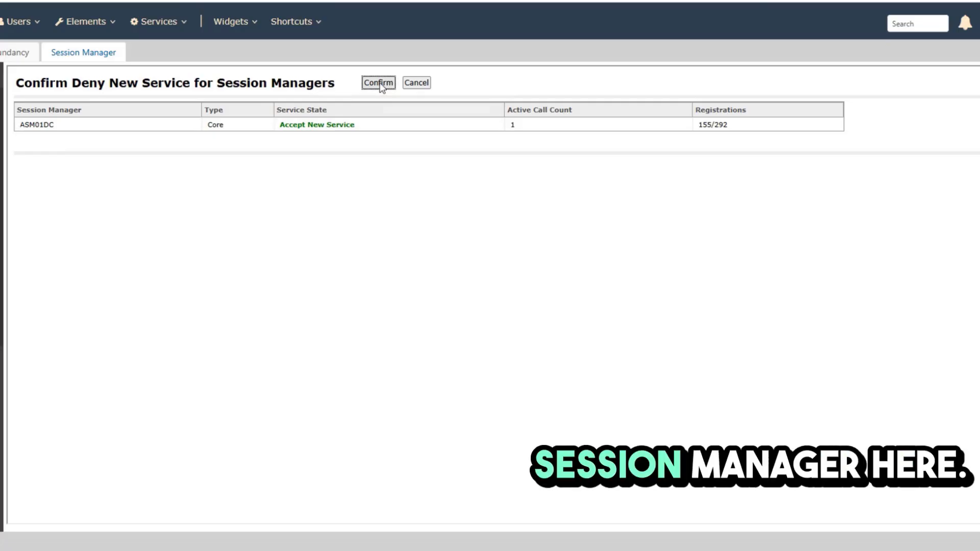
{"action": "left_click", "coordinate": [380, 85]}
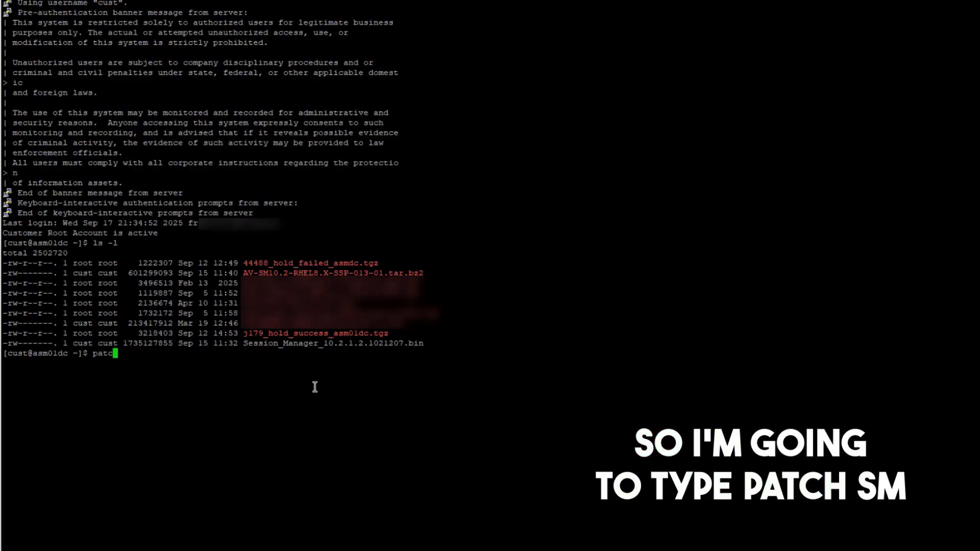
Step: Run patchSM on Session_Manager_10.2.1.2.1021207.bin in the asm01dc Session Manager's terminal session
{"action": "type", "text": "hSM"}
{"action": "left_click_drag", "start_coordinate": [244, 343], "coordinate": [361, 343]}
{"action": "left_click_drag", "start_coordinate": [361, 343], "coordinate": [423, 342]}
{"action": "right_click", "coordinate": [537, 277]}
{"action": "key", "text": "Return"}
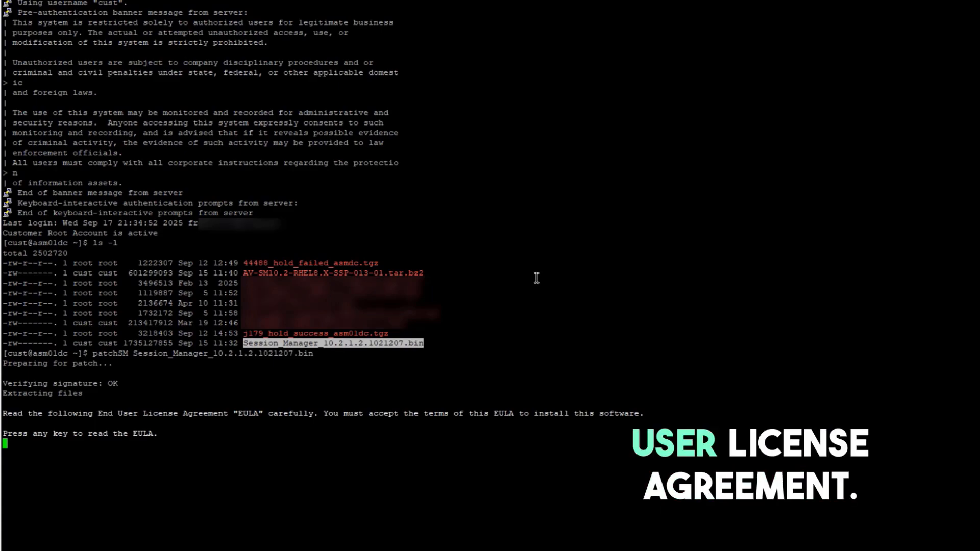
Step: Display the EULA, accept its terms with y, and continue the 10.2.1.2 patch installation on asm01dc
{"action": "key", "text": "Return"}
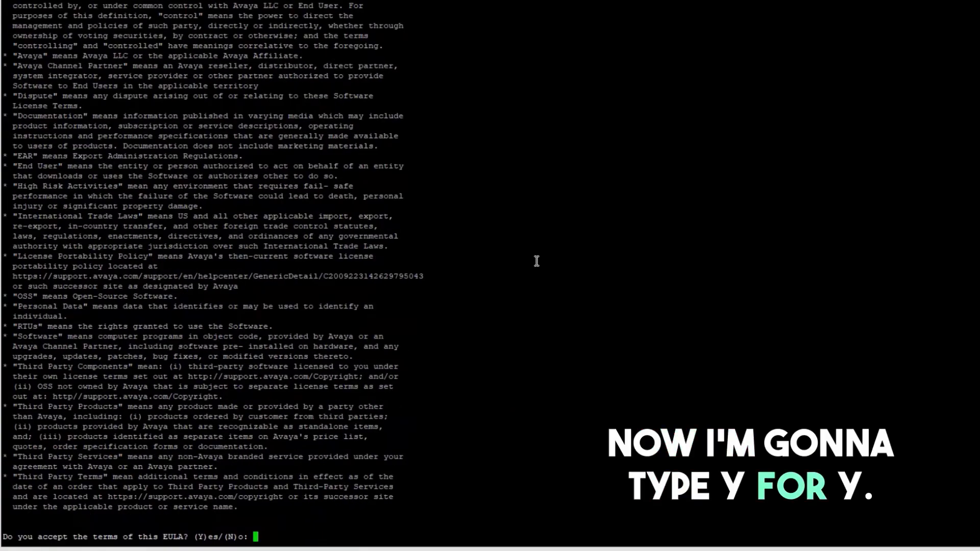
{"action": "type", "text": "y"}
{"action": "key", "text": "Return"}
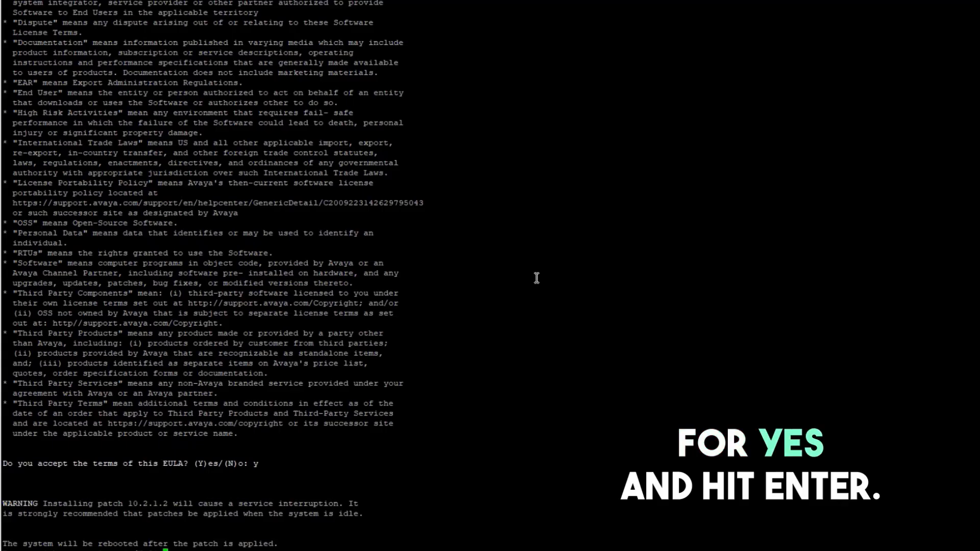
{"action": "key", "text": "Return"}
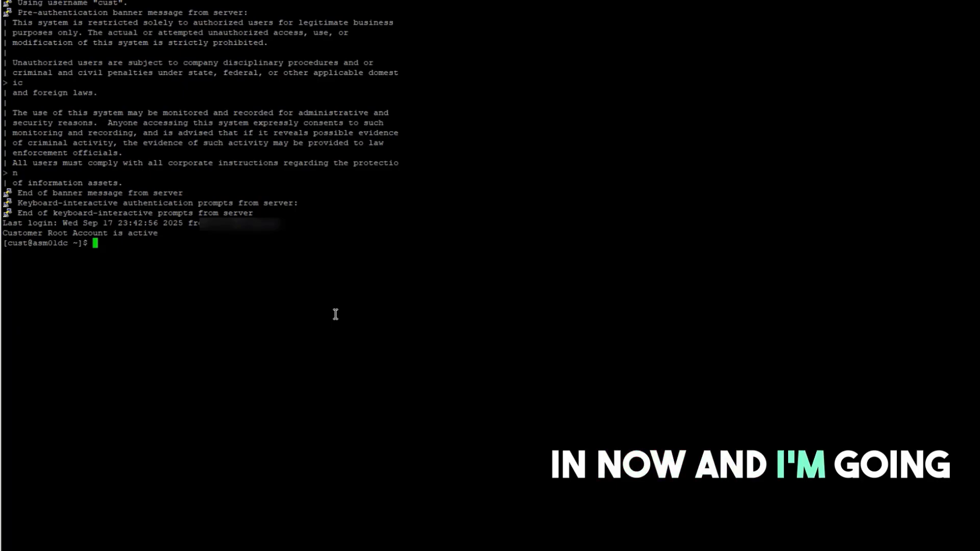
Step: Check asm01dc's installed versions with swversion and run av-update-os on AV-SM10.2-RHEL8.X-SSP-013-01.tar.bz2
{"action": "type", "text": "version"}
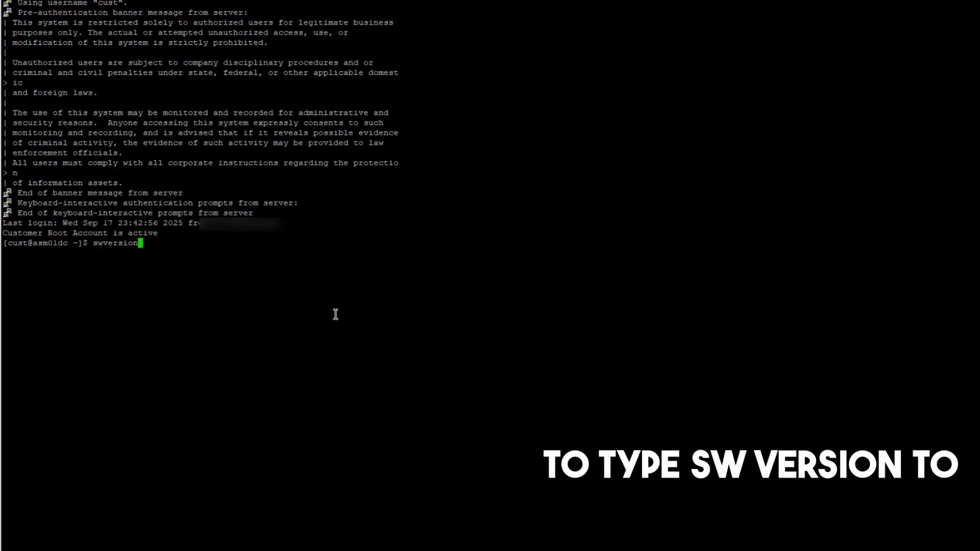
{"action": "key", "text": "Return"}
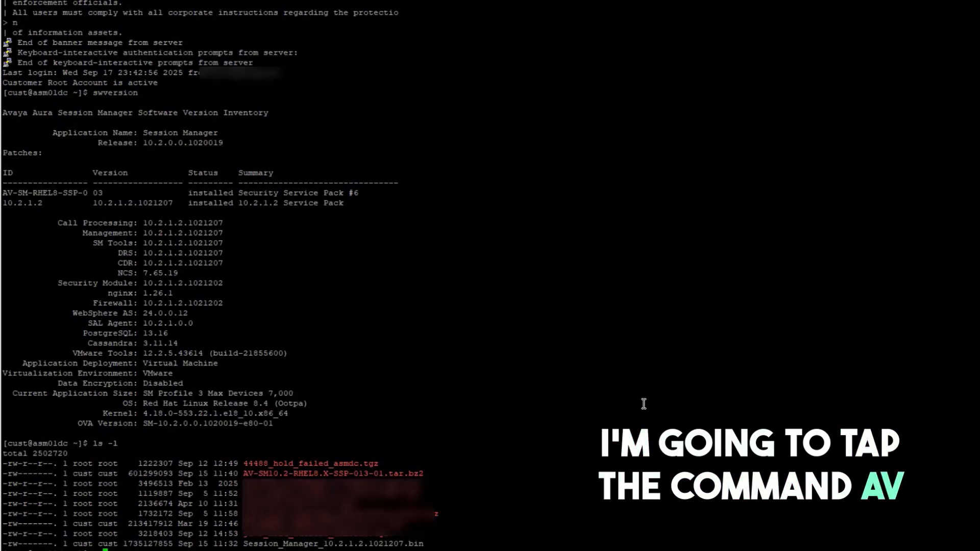
{"action": "type", "text": "-update"}
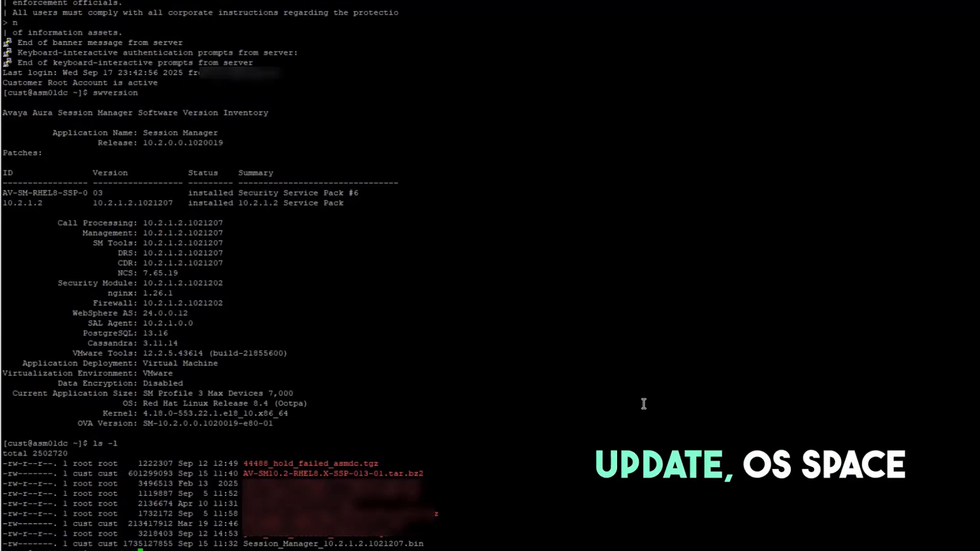
{"action": "type", "text": "-os"}
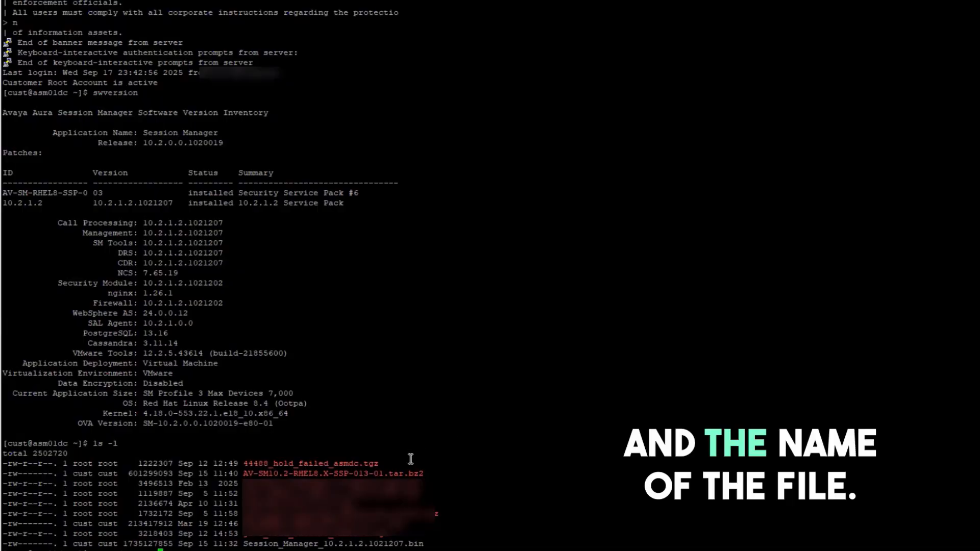
{"action": "left_click_drag", "start_coordinate": [244, 473], "coordinate": [423, 474]}
{"action": "right_click", "coordinate": [714, 414]}
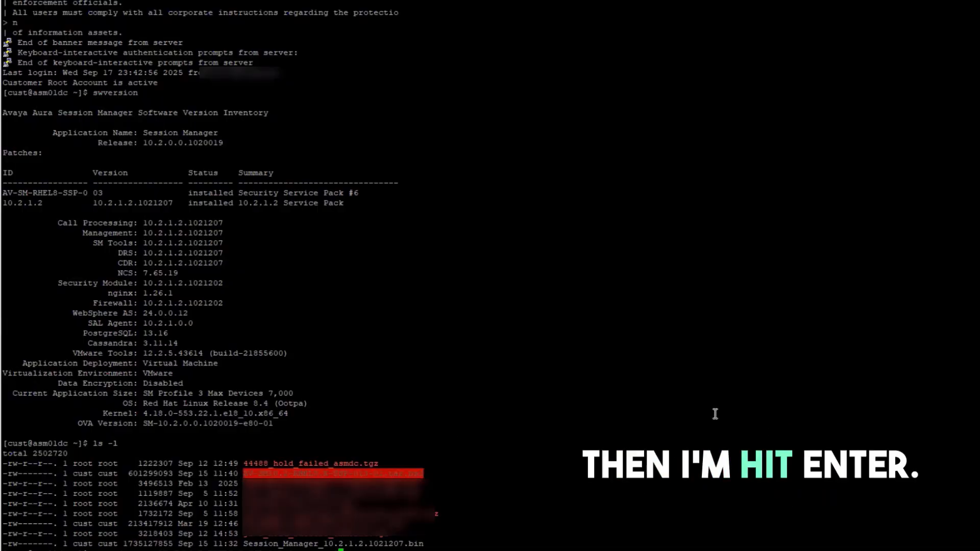
{"action": "key", "text": "Return"}
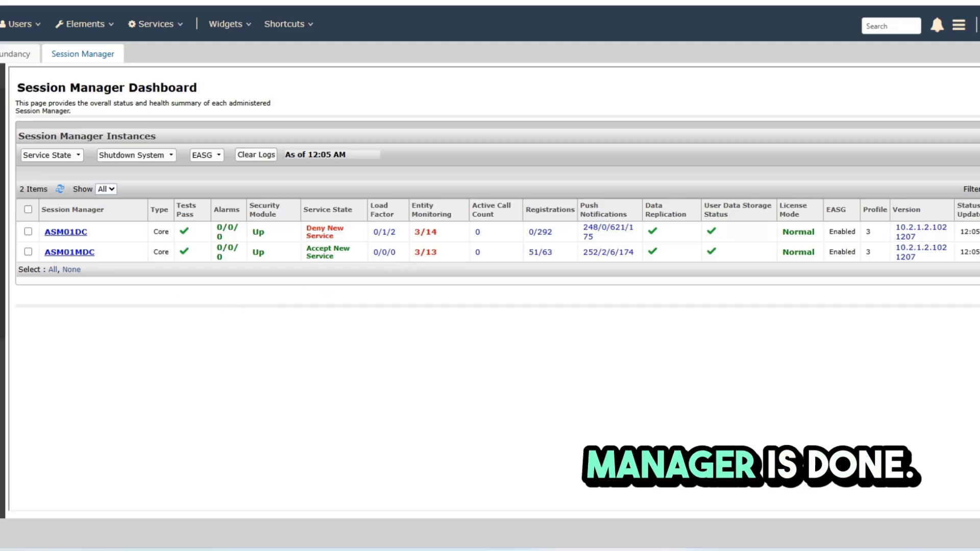
Step: Return ASM01DC to the Accept New Service state in the Session Manager Dashboard
{"action": "left_click", "coordinate": [28, 232]}
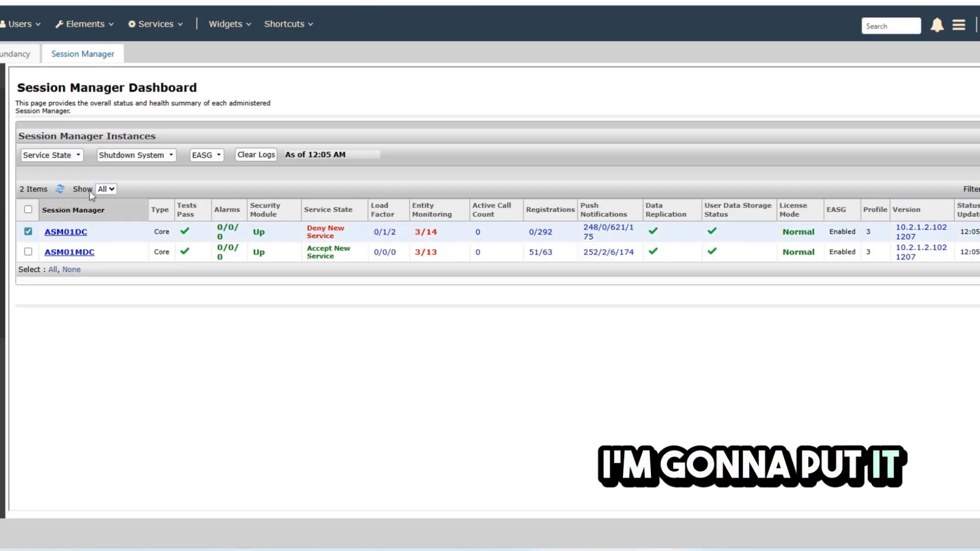
{"action": "left_click", "coordinate": [78, 156]}
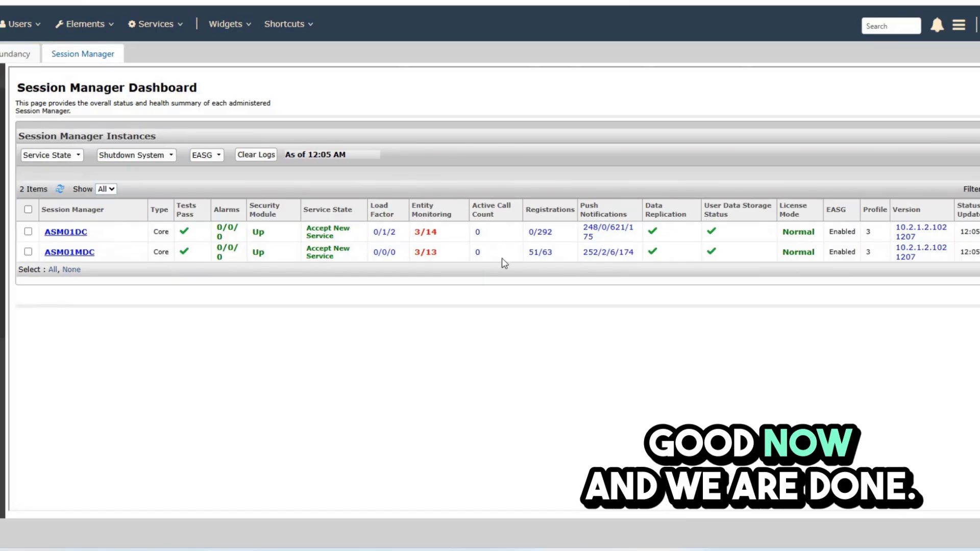